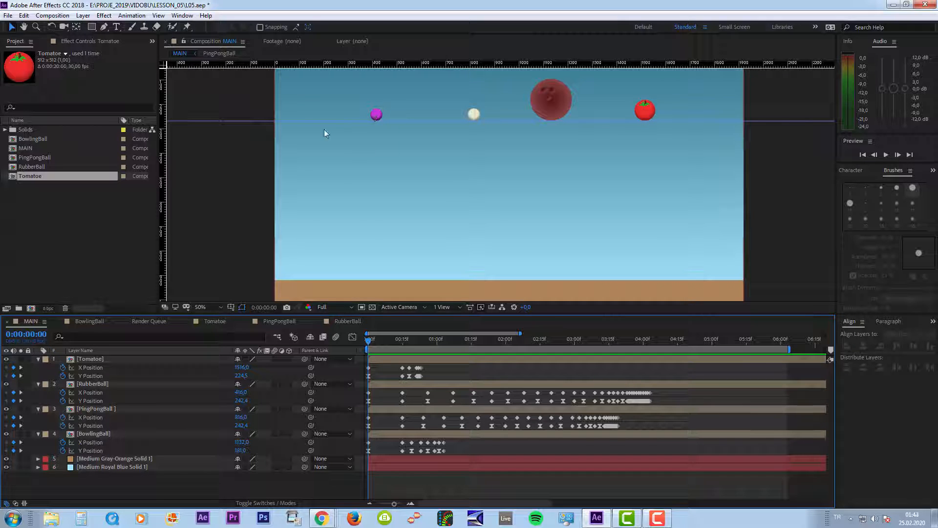
# Collapse the properties of the Tomatoe, PingPongBall and BowlingBall layers together, keeping only RubberBall expanded.
pyautogui.click(90, 359)
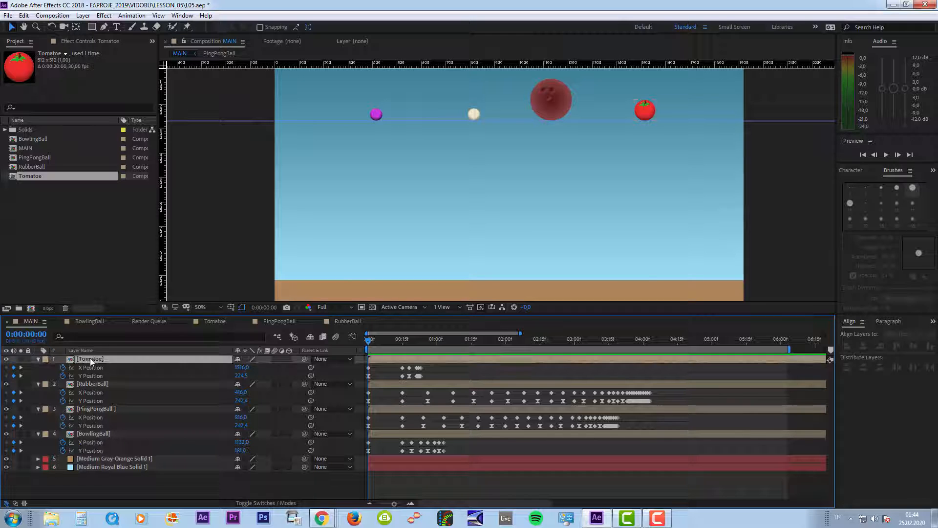
pyautogui.keyDown('ctrl'); pyautogui.click(96, 410); pyautogui.keyUp('ctrl')
pyautogui.keyDown('ctrl'); pyautogui.click(94, 434); pyautogui.keyUp('ctrl')
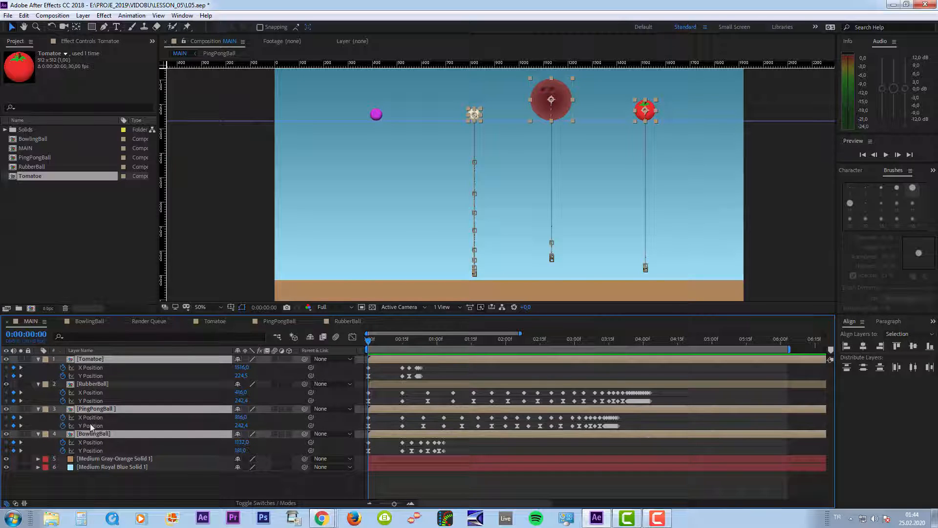
pyautogui.click(38, 359)
pyautogui.click(419, 467)
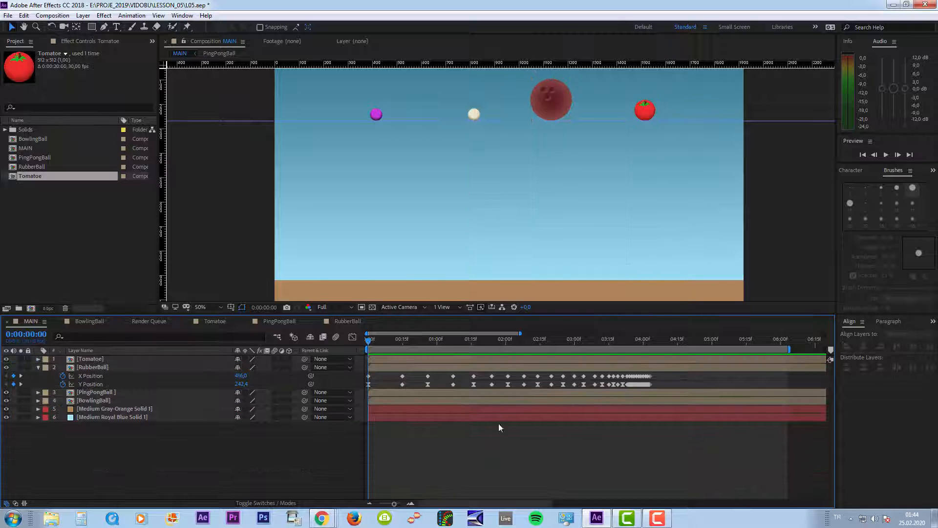
# Move to frame 0:00:00:14 and hide the Tomatoe, PingPongBall and BowlingBall layers.
pyautogui.moveTo(373, 340); pyautogui.dragTo(401, 342)
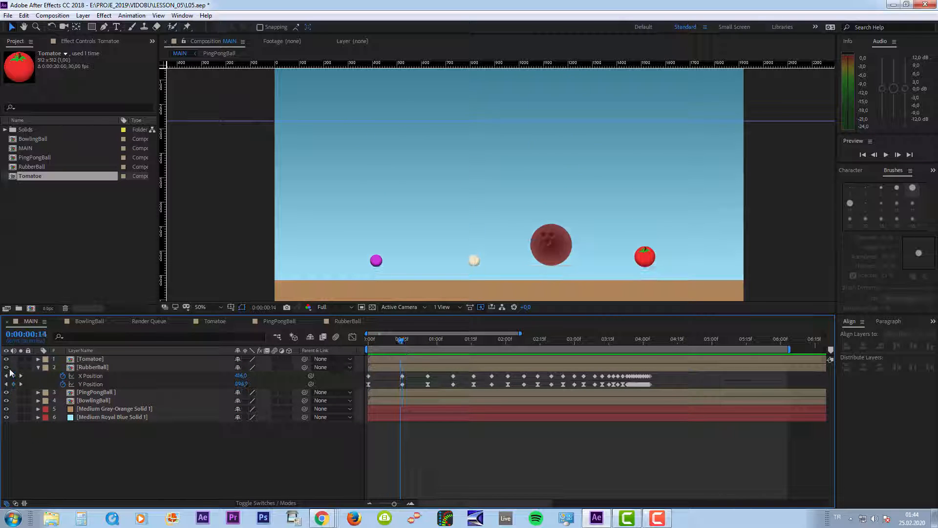
pyautogui.click(6, 359)
pyautogui.click(6, 392)
pyautogui.click(6, 400)
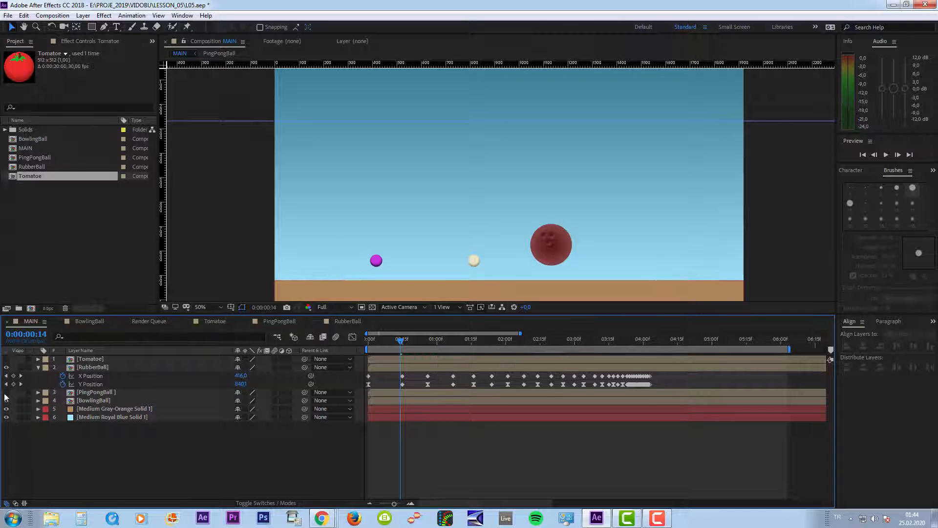
# At the RubberBall's first ground contact, frame 0:00:00:15, nudge the ball down into the ground to a Y Position of 907.4.
pyautogui.scroll(1, 390, 254)
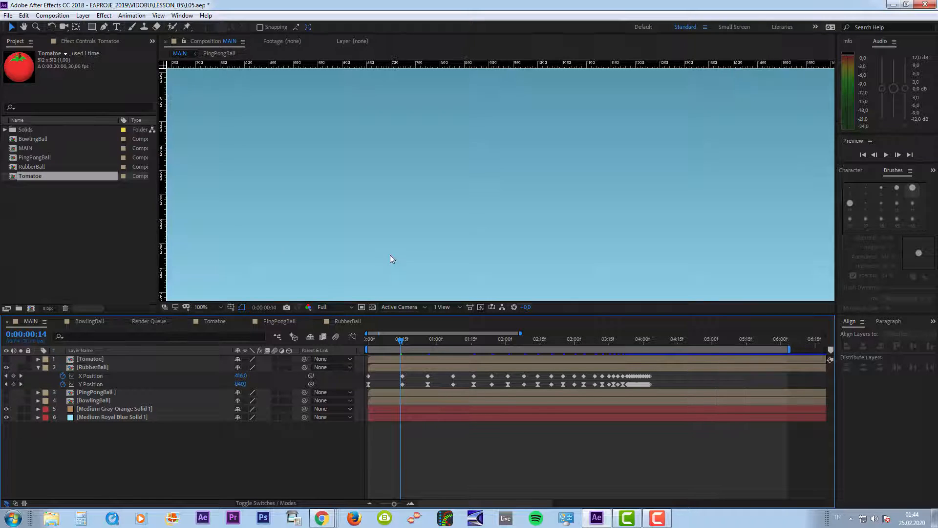
pyautogui.moveTo(289, 261); pyautogui.dragTo(511, 124)
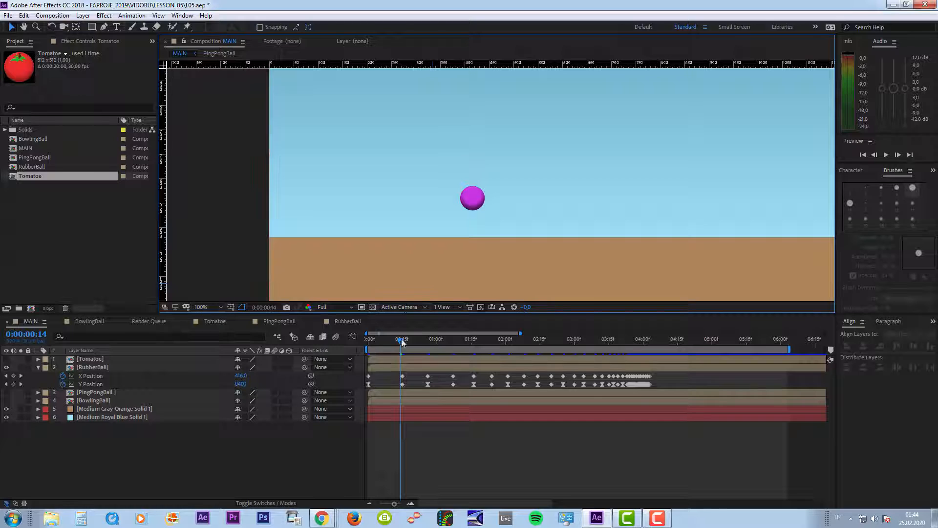
pyautogui.moveTo(402, 342); pyautogui.dragTo(403, 342)
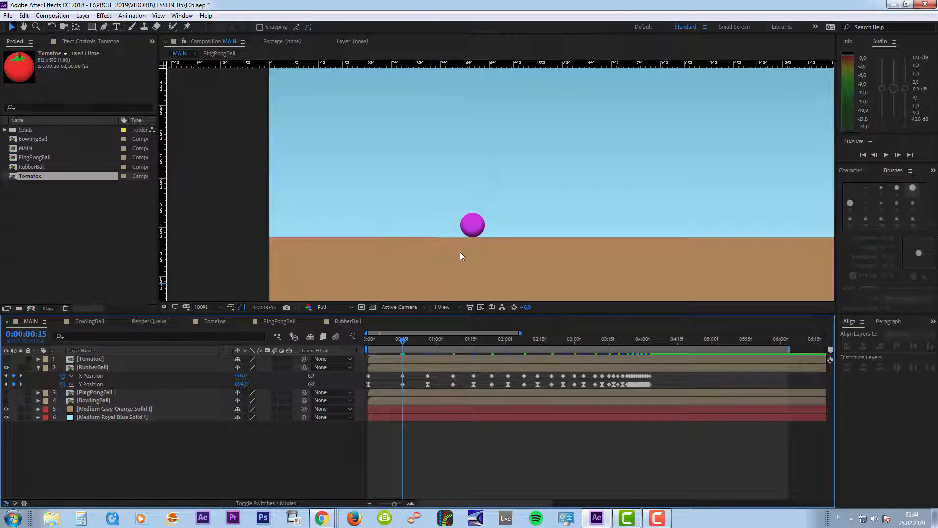
pyautogui.scroll(1, 470, 251)
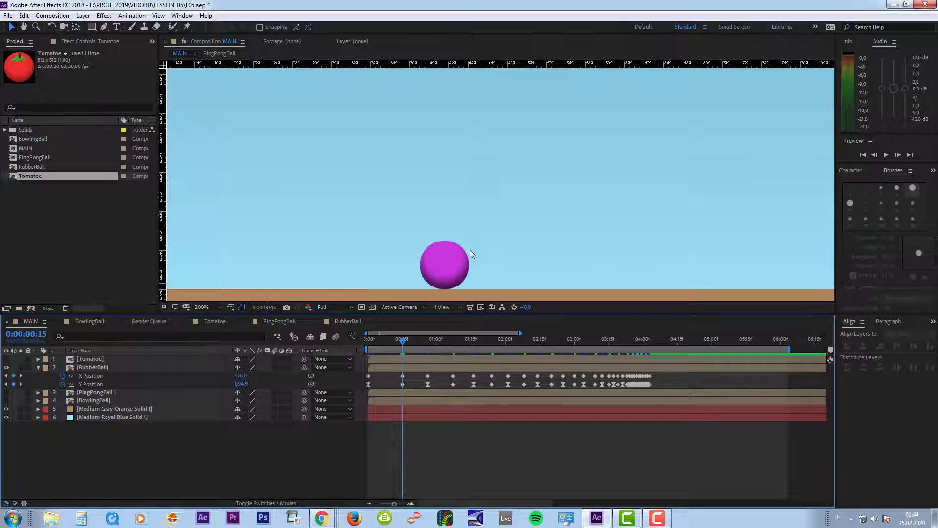
pyautogui.press('space')
pyautogui.moveTo(543, 241); pyautogui.dragTo(539, 150)
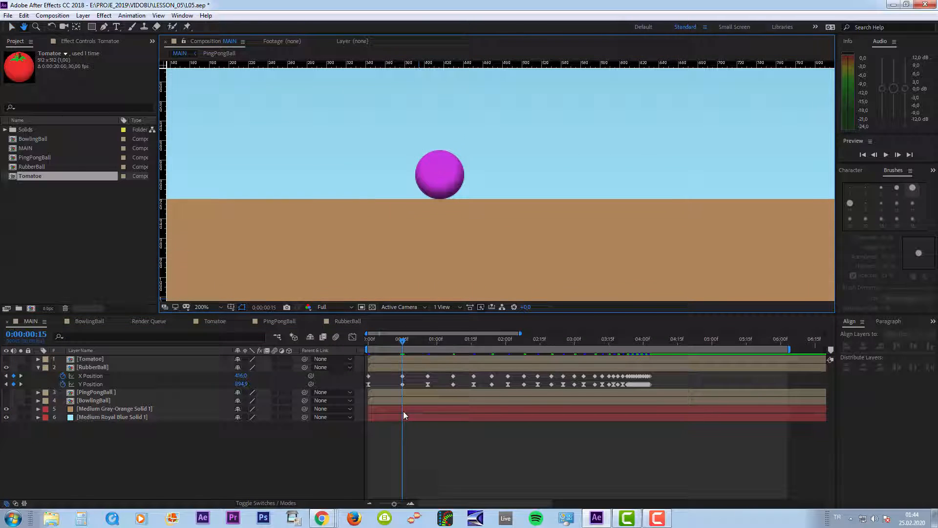
pyautogui.click(395, 366)
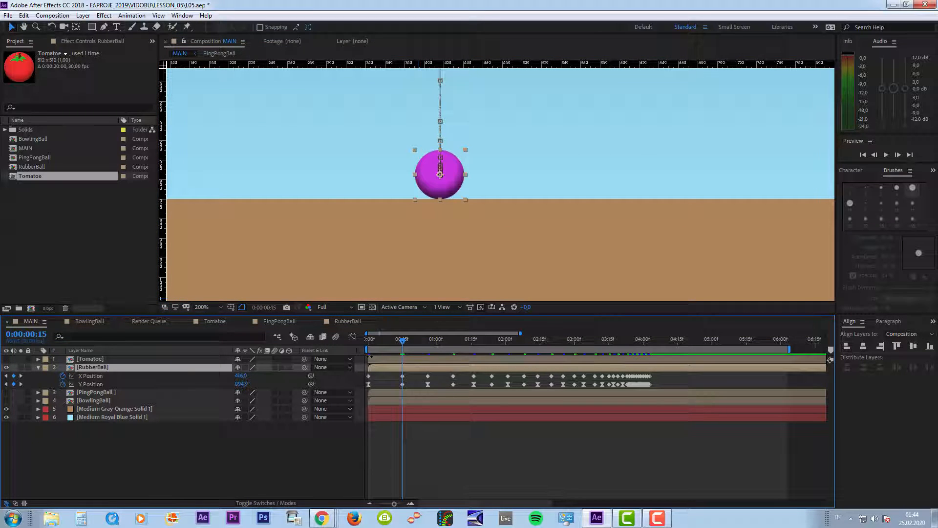
pyautogui.hotkey('shift', 'Down')
pyautogui.hotkey('shift', 'Down')
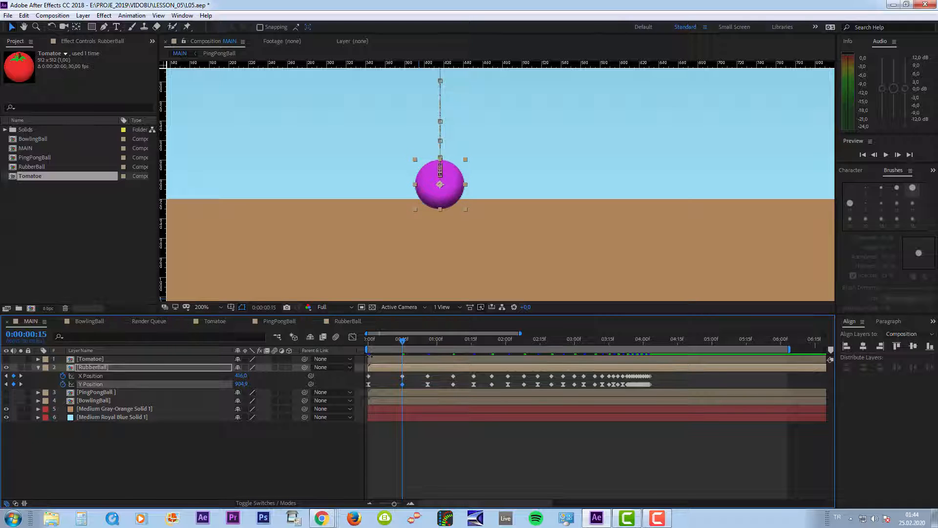
pyautogui.press('Down')
pyautogui.press('Down')
pyautogui.press('Down')
pyautogui.press('Down')
pyautogui.press('Down')
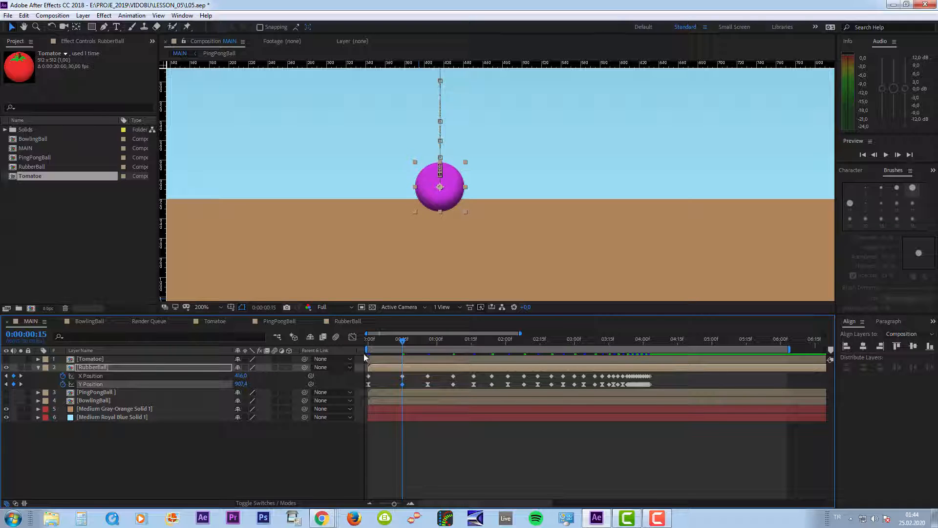
# Reveal the RubberBall layer's Scale, unlink its proportions and start keyframing it at 0:00:00:15.
pyautogui.click(101, 368)
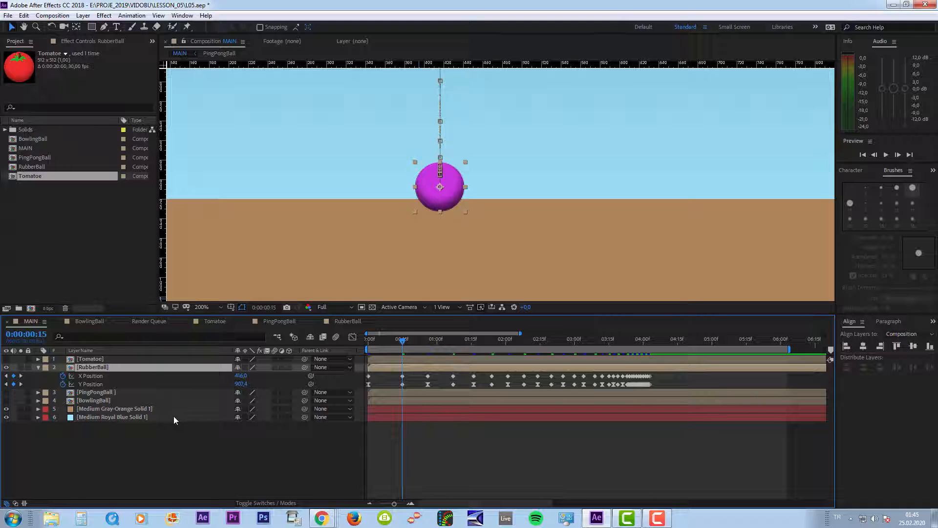
pyautogui.hotkey('shift', 's')
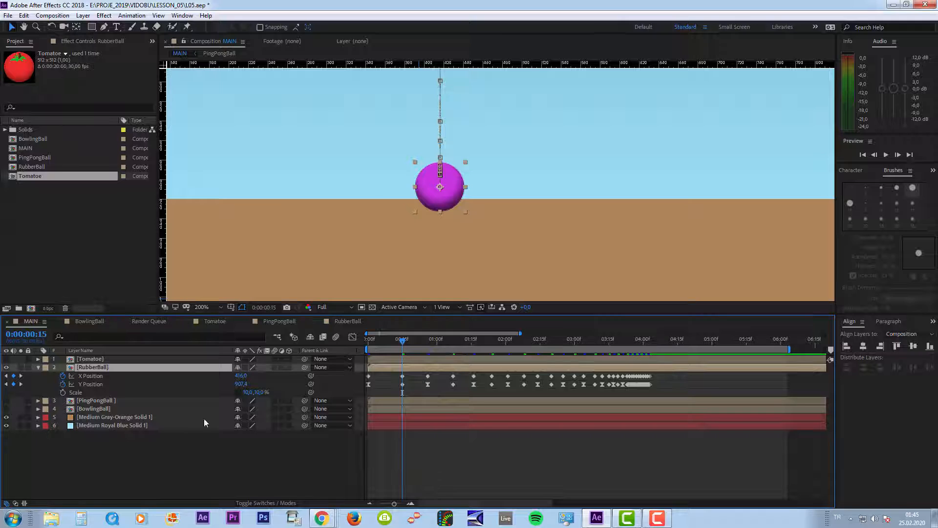
pyautogui.click(237, 392)
pyautogui.click(63, 393)
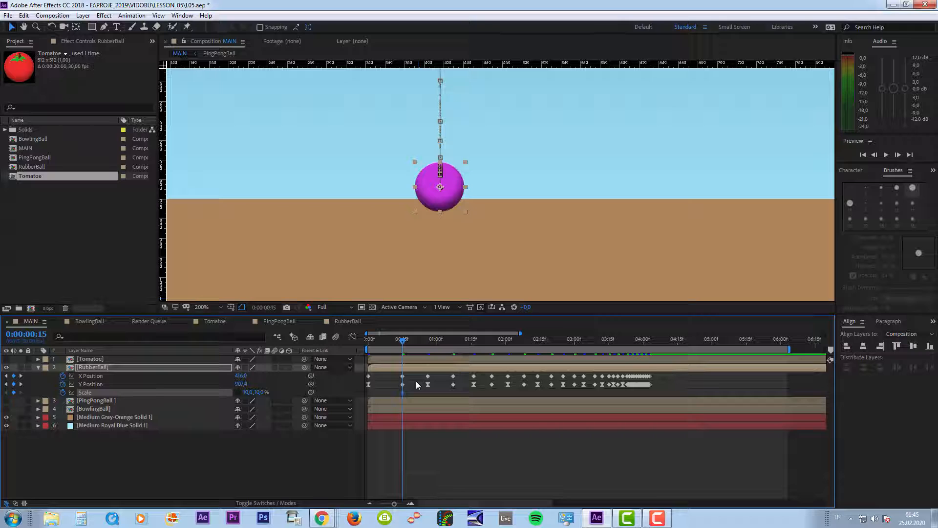
# Add a Scale keyframe for the RubberBall one frame before contact, at 0:00:00:14.
pyautogui.press('pageup')
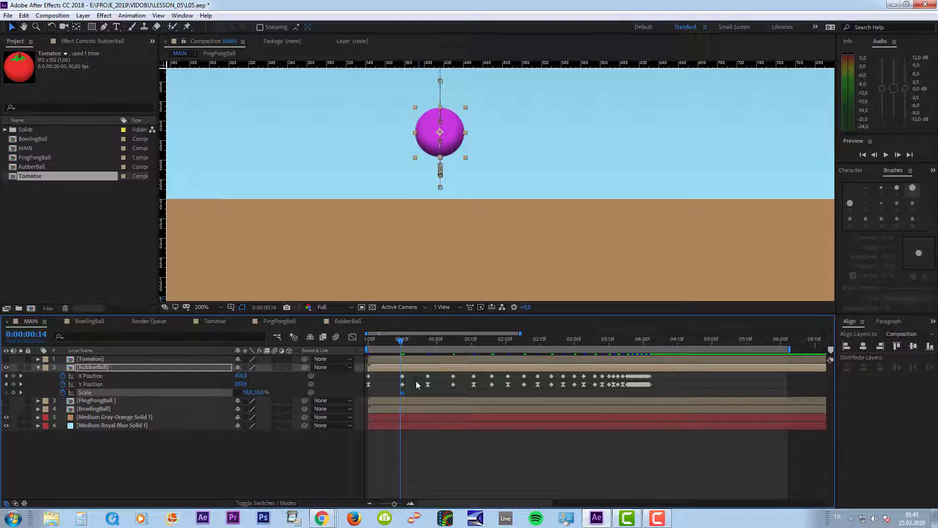
pyautogui.press('pagedown')
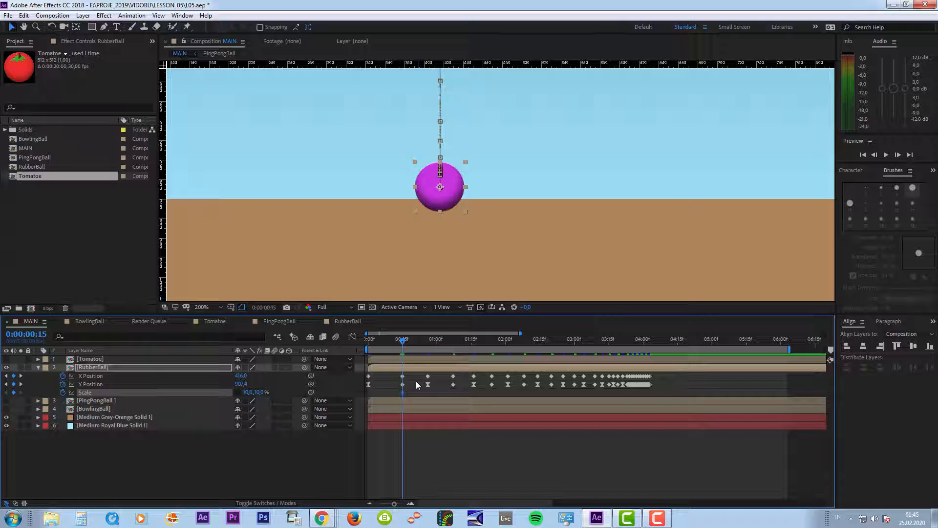
pyautogui.press('space')
pyautogui.press('space')
pyautogui.press('pageup')
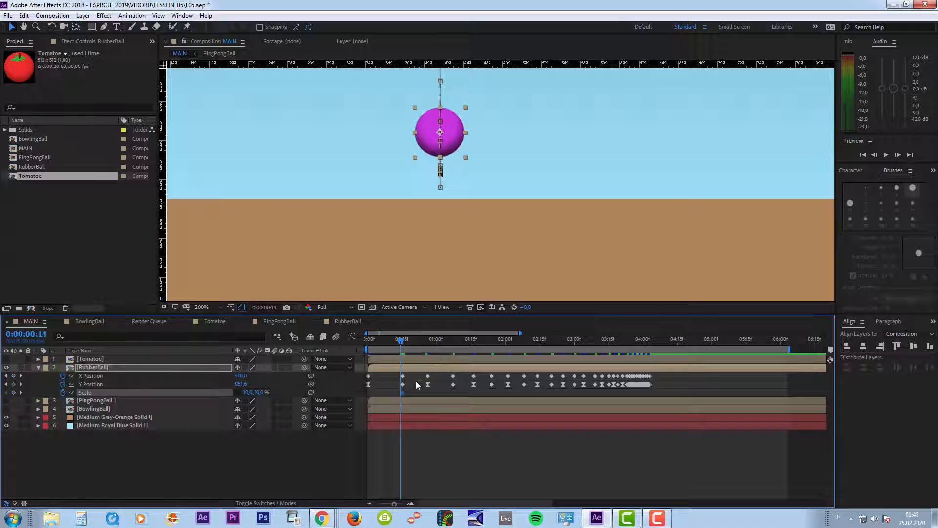
pyautogui.click(14, 392)
# Squash the RubberBall at frame 0:00:00:15 by setting its Scale to 15% wide and 5% high.
pyautogui.press('pagedown')
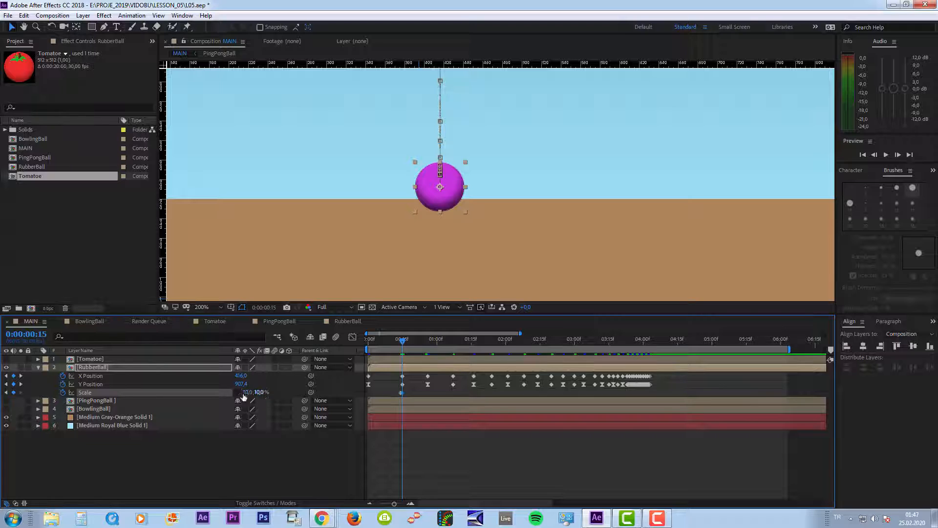
pyautogui.click(247, 392)
pyautogui.press('Return')
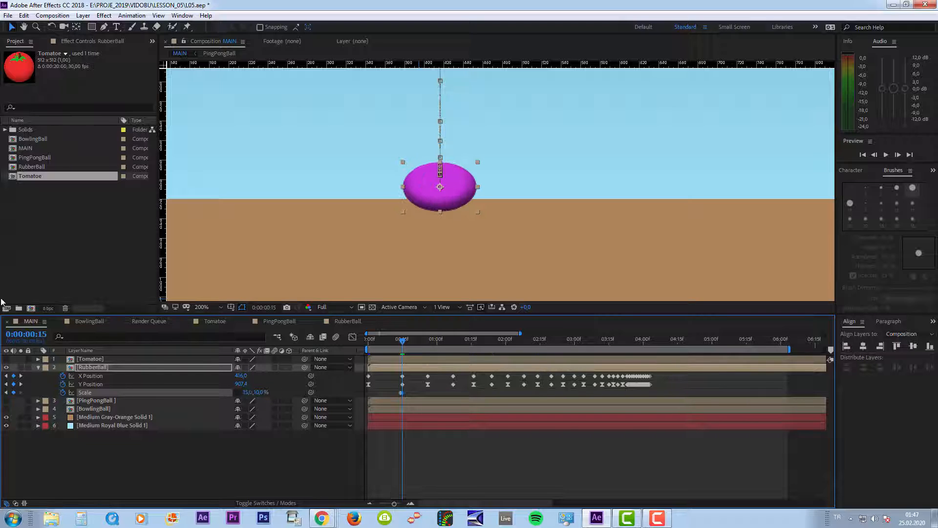
pyautogui.click(260, 393)
pyautogui.write('5')
pyautogui.press('Return')
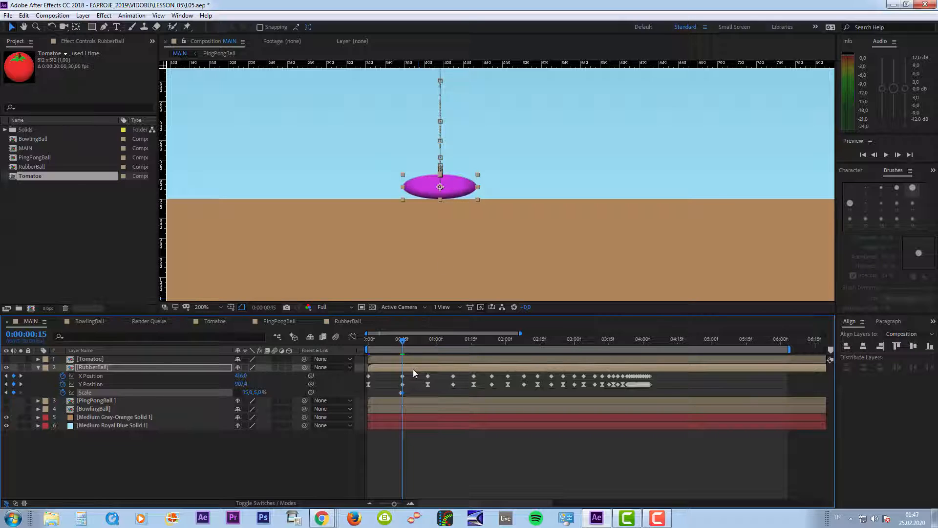
# Nudge the squashed RubberBall slightly further down into the ground at the contact frame.
pyautogui.press('Down')
pyautogui.press('Down')
pyautogui.press('Down')
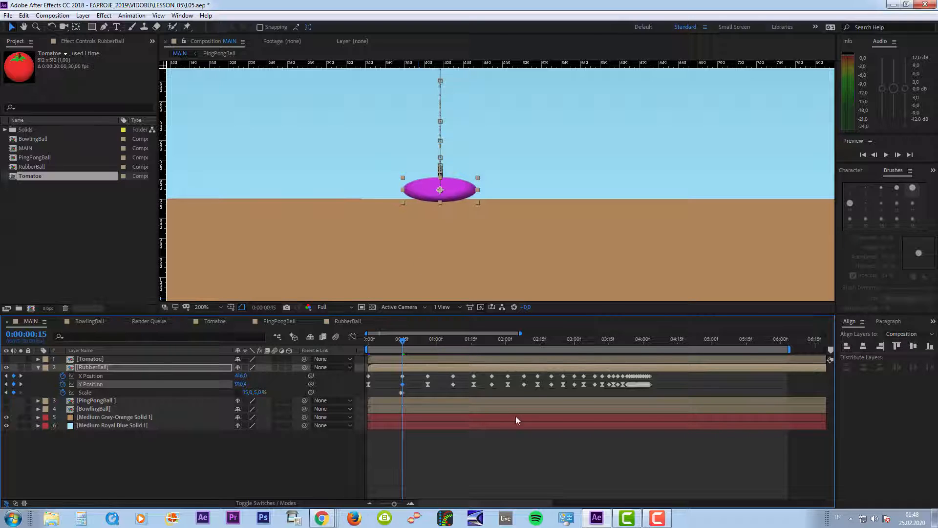
# Stretch the RubberBall at frame 0:00:00:16 by setting its Scale to 8% wide and 12% high.
pyautogui.press('pagedown')
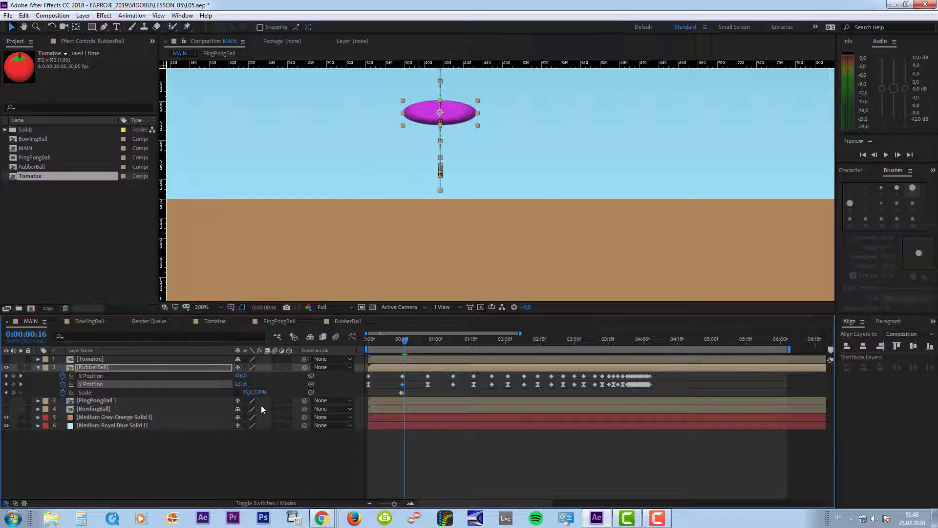
pyautogui.click(248, 392)
pyautogui.press('Return')
pyautogui.click(255, 392)
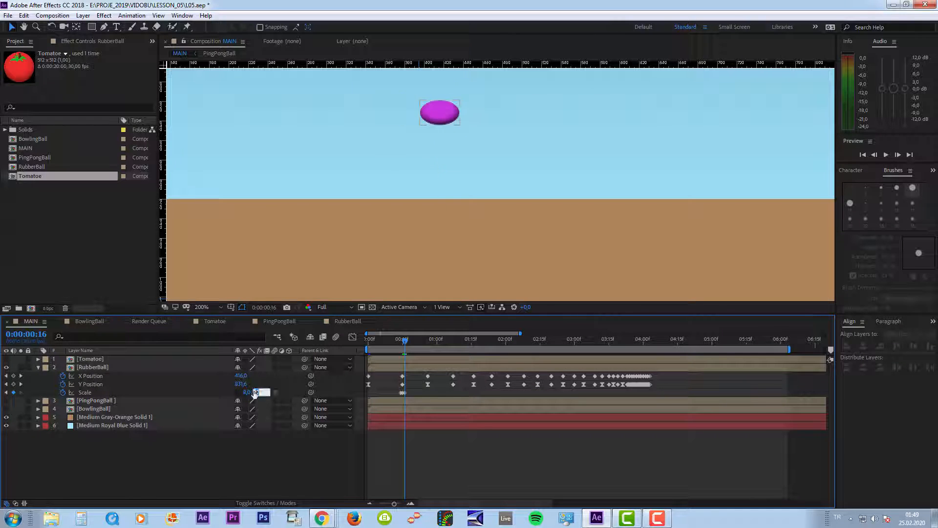
pyautogui.press('Return')
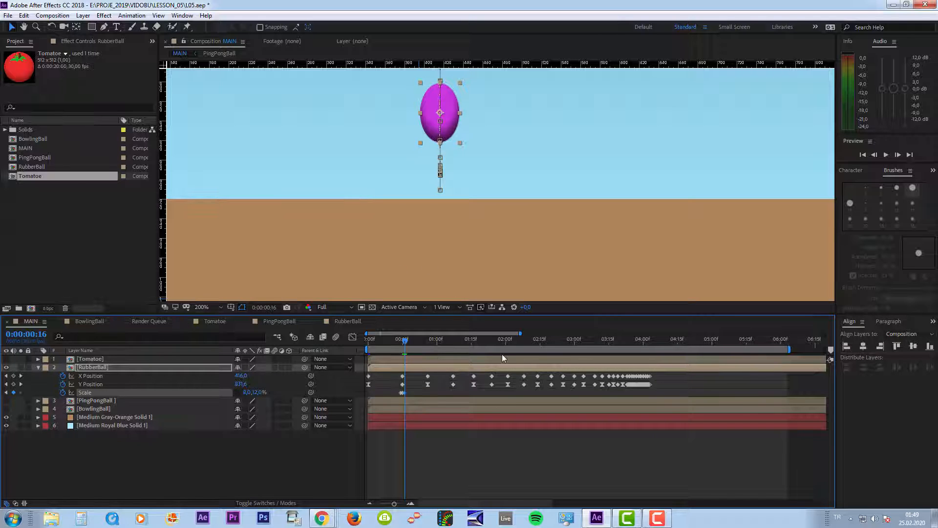
# Restore the RubberBall's round shape at frame 0:00:00:18 by setting its Scale to 10% by 10%.
pyautogui.press('pagedown')
pyautogui.press('pagedown')
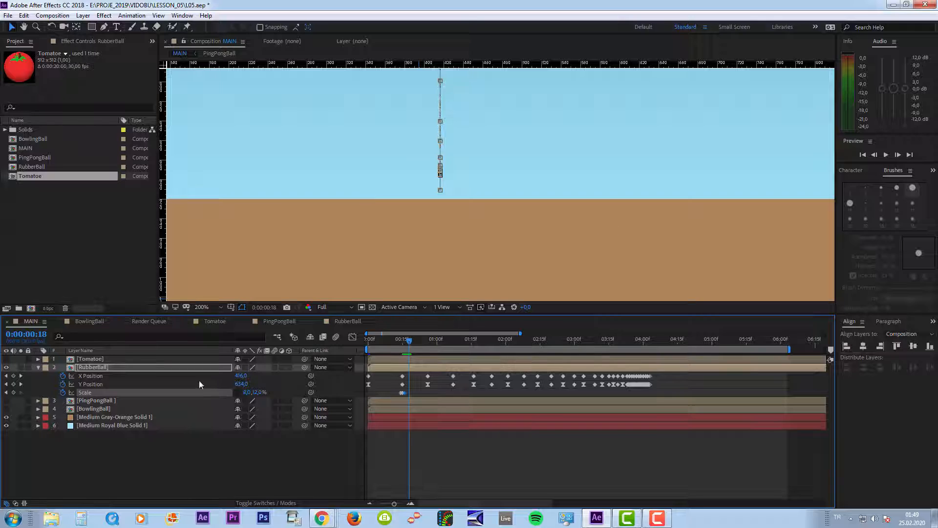
pyautogui.click(247, 392)
pyautogui.press('Return')
pyautogui.click(262, 393)
pyautogui.write('10')
pyautogui.press('Return')
# Shorten the work area to end at about 0:00:04:06 and preview the RubberBall's bounce.
pyautogui.scroll(-1, 503, 186)
pyautogui.press('space')
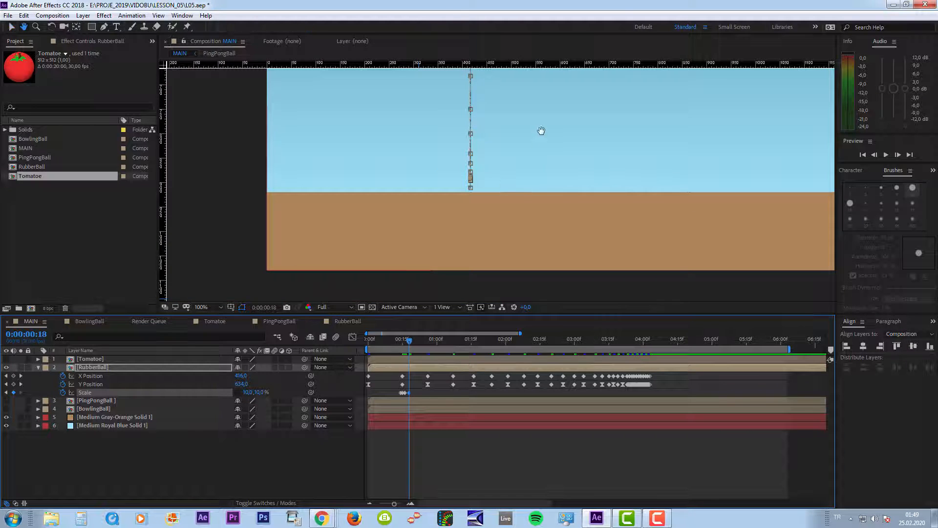
pyautogui.moveTo(544, 116); pyautogui.dragTo(490, 210)
pyautogui.scroll(-1, 502, 194)
pyautogui.moveTo(563, 134); pyautogui.dragTo(515, 176)
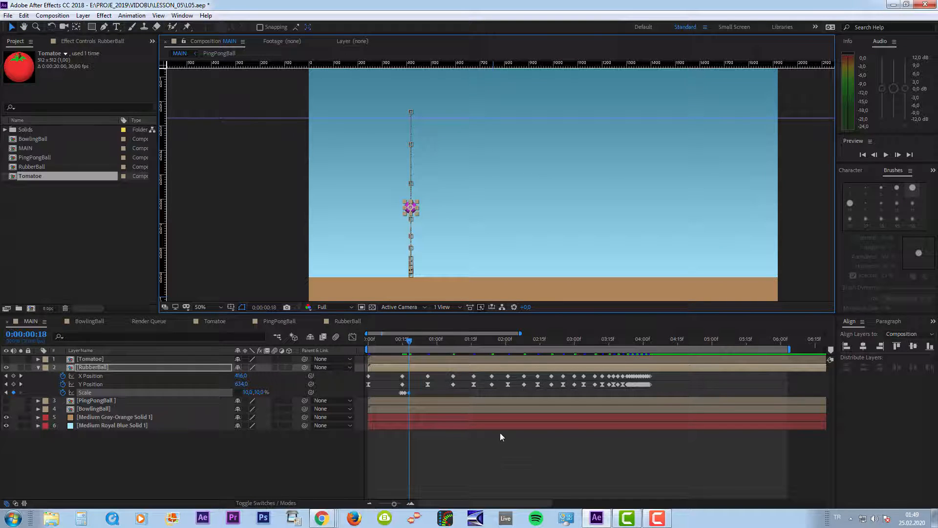
pyautogui.click(657, 339)
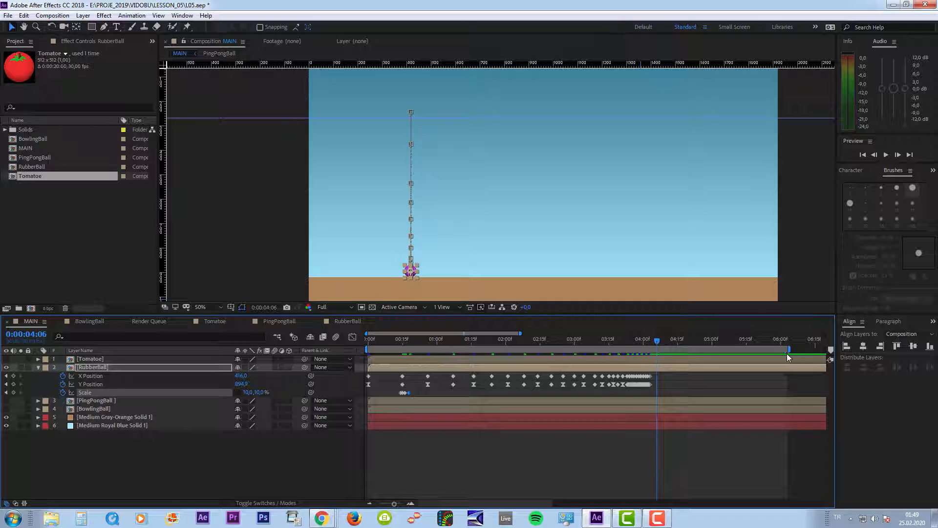
pyautogui.moveTo(791, 349); pyautogui.dragTo(659, 350)
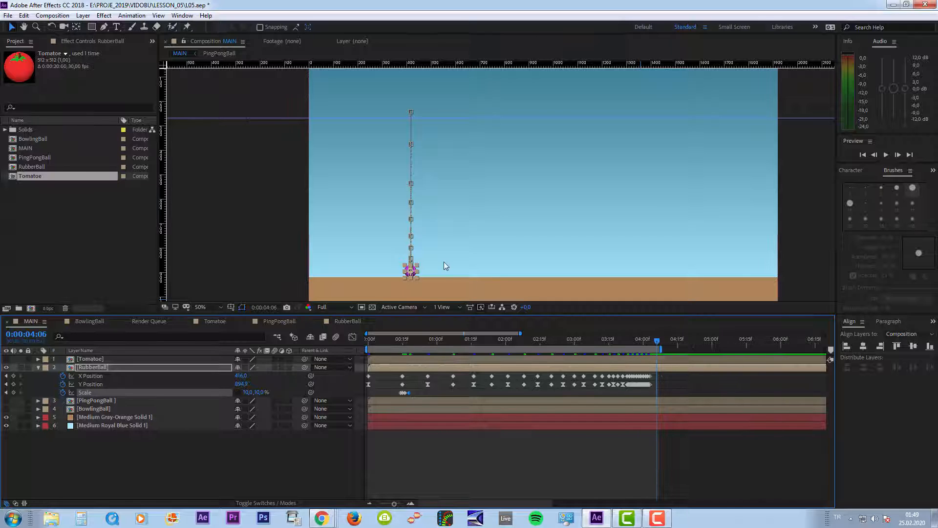
pyautogui.press('space')
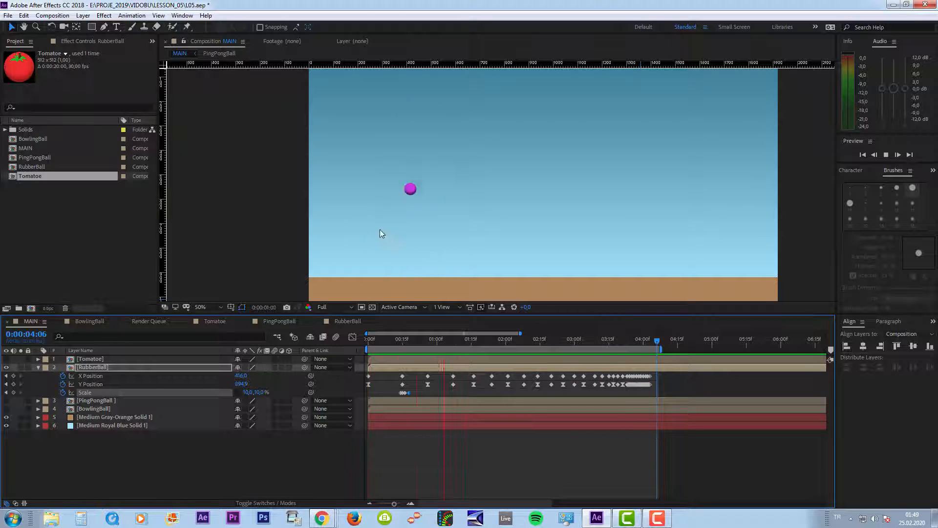
pyautogui.press('space')
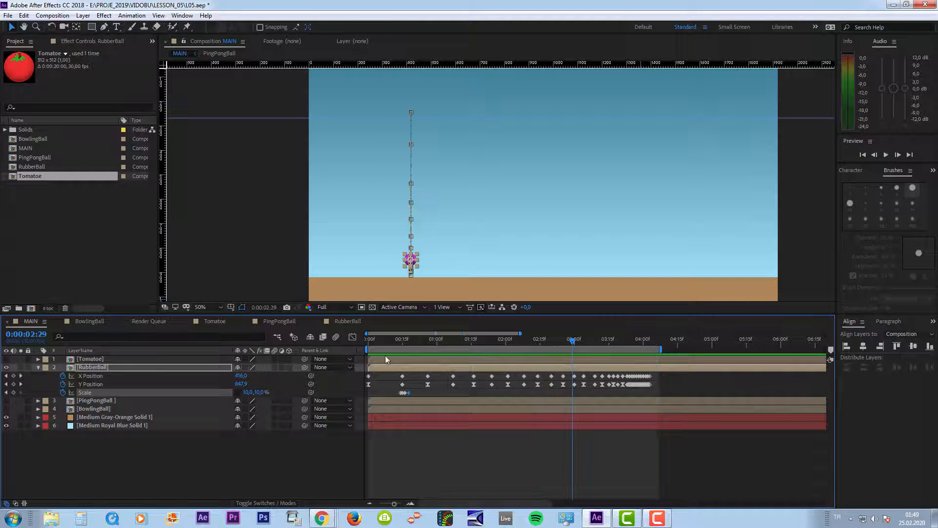
# Copy the RubberBall's first-contact Scale keyframes to the second ground contact, aligning the squash keyframe with 0:00:01:07.
pyautogui.moveTo(405, 339); pyautogui.dragTo(448, 345)
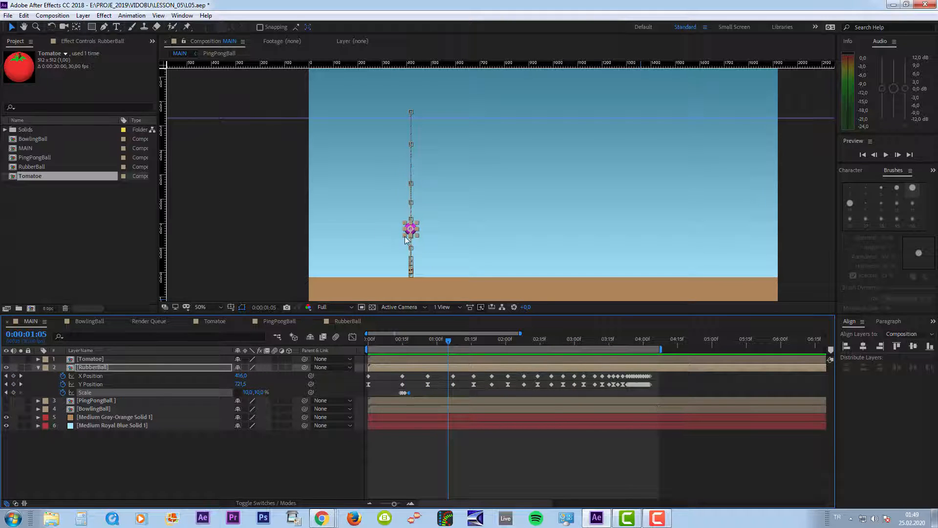
pyautogui.press('.')
pyautogui.moveTo(351, 269); pyautogui.dragTo(417, 120)
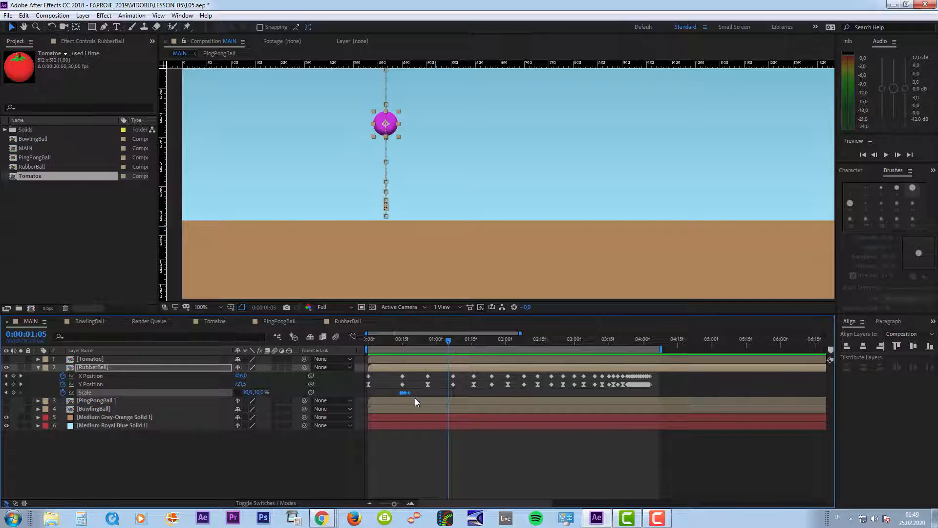
pyautogui.hotkey('ctrl', 'v')
pyautogui.click(410, 504)
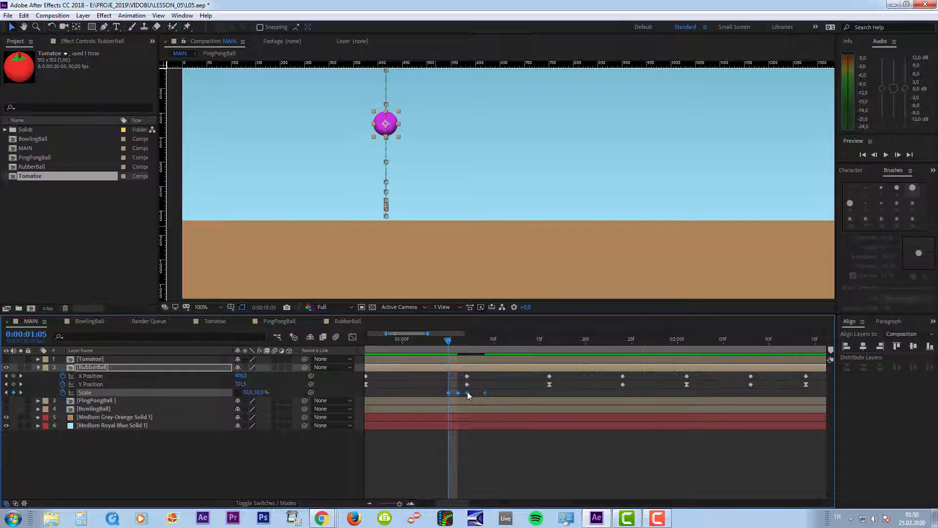
pyautogui.moveTo(468, 393); pyautogui.dragTo(477, 392)
pyautogui.press('F2')
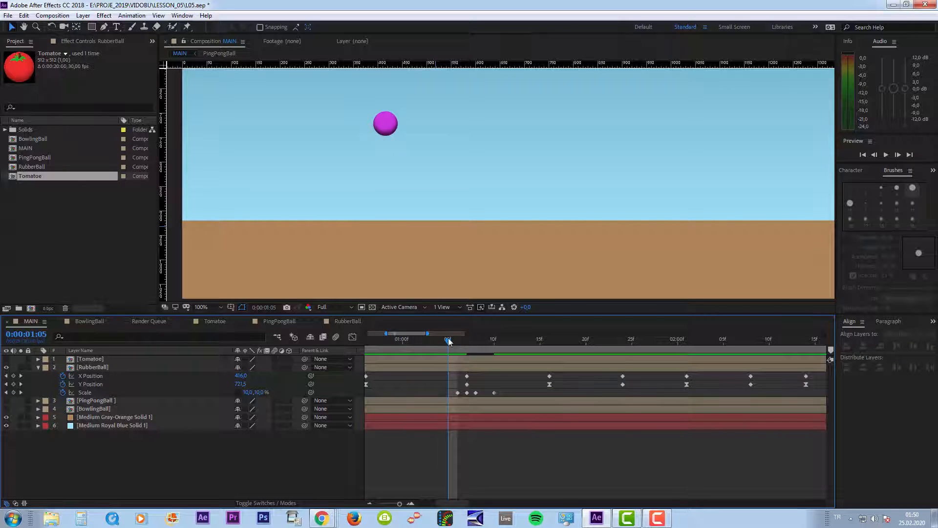
# At frame 0:00:01:07, set the RubberBall's Scale to 13% by 7% and move it 10 px down onto the ground.
pyautogui.moveTo(448, 341); pyautogui.dragTo(468, 344)
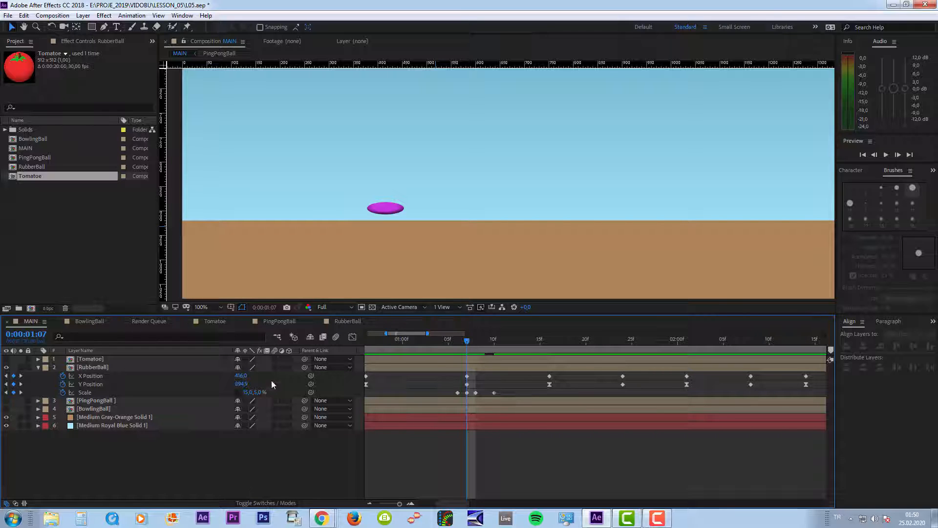
pyautogui.click(248, 393)
pyautogui.write('13')
pyautogui.press('Return')
pyautogui.click(258, 392)
pyautogui.write('7')
pyautogui.press('Return')
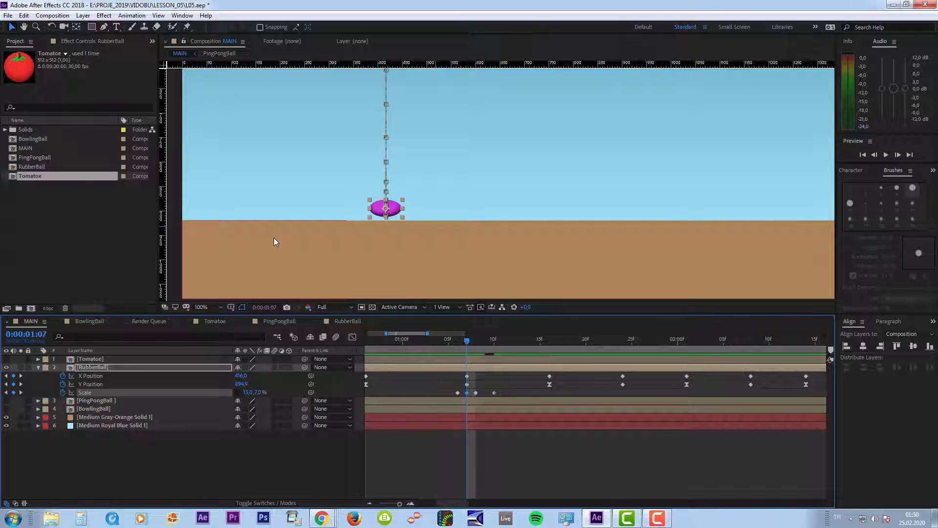
pyautogui.hotkey('shift', 'Down')
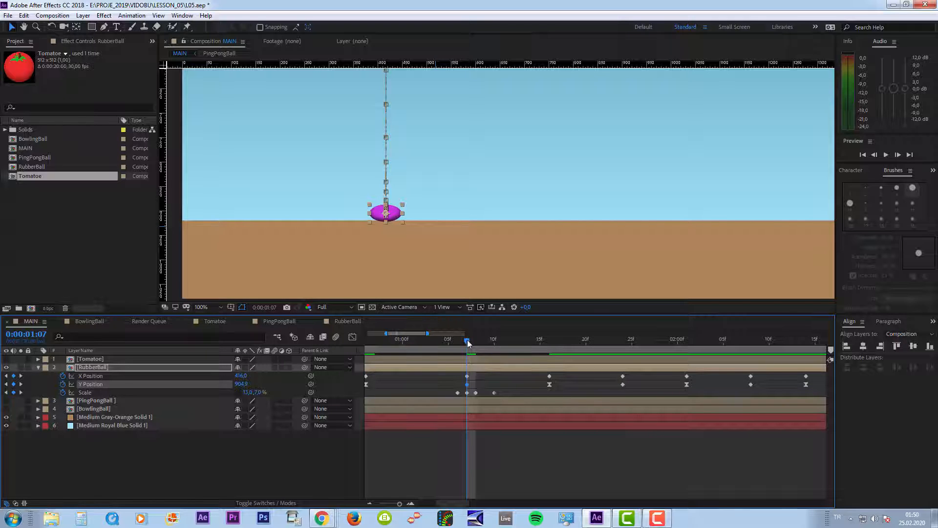
# Reduce the RubberBall's stretch at frame 0:00:01:08 by setting its Scale to 9% wide and 11% high.
pyautogui.moveTo(468, 343); pyautogui.dragTo(475, 342)
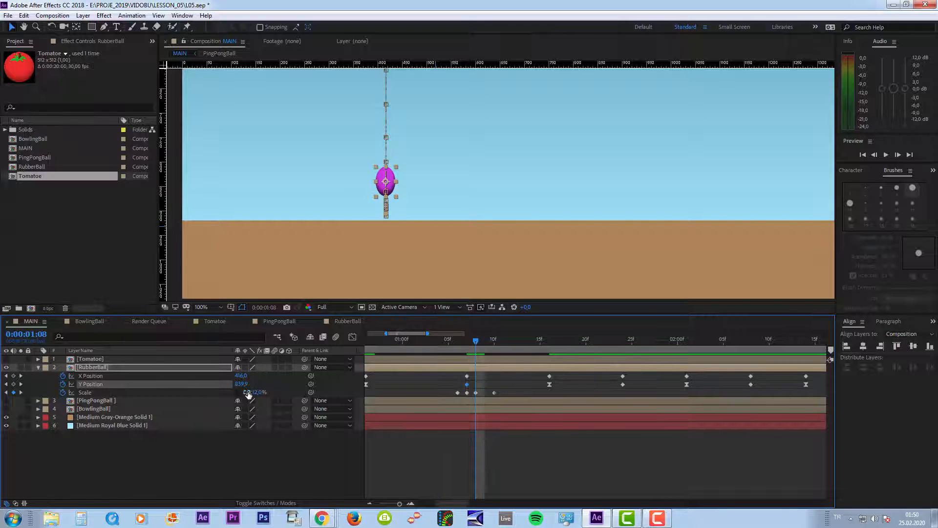
pyautogui.click(259, 393)
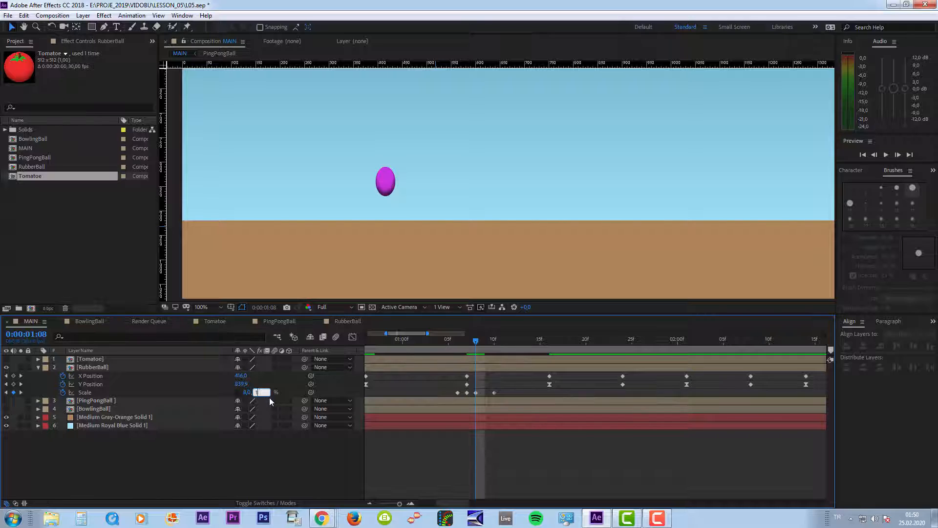
pyautogui.write('11')
pyautogui.press('Return')
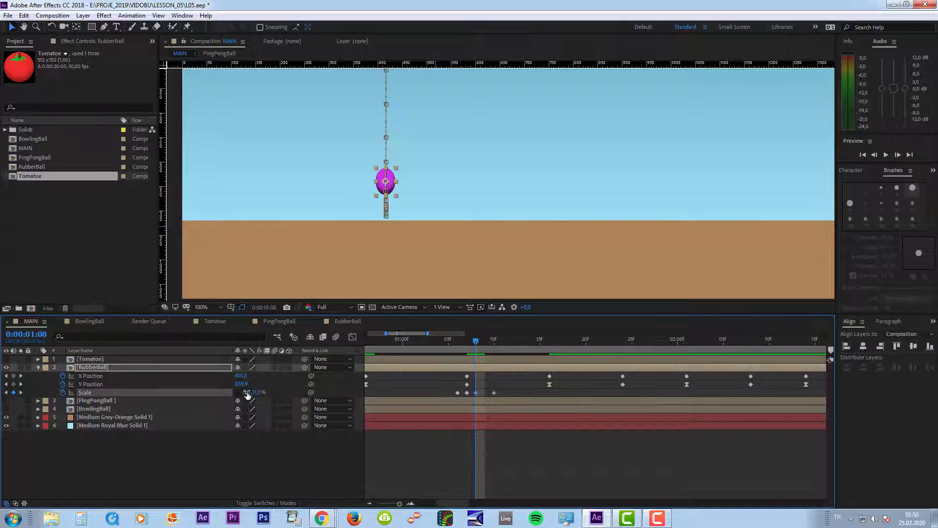
pyautogui.click(247, 393)
pyautogui.write('9')
pyautogui.press('Return')
# Copy the second contact's Scale keyframes to the third ground contact, aligning the squash keyframe with 0:00:01:24.
pyautogui.moveTo(502, 390); pyautogui.dragTo(439, 401)
pyautogui.click(369, 504)
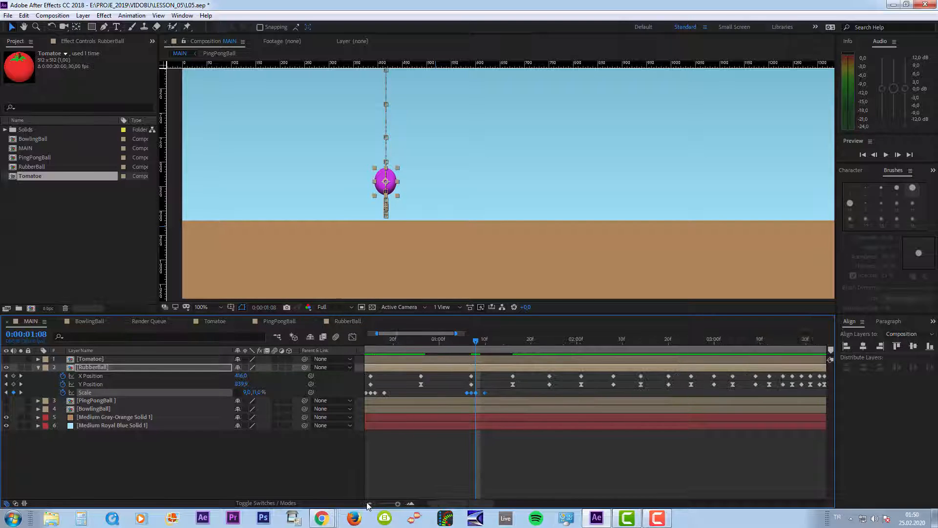
pyautogui.moveTo(477, 341); pyautogui.dragTo(550, 350)
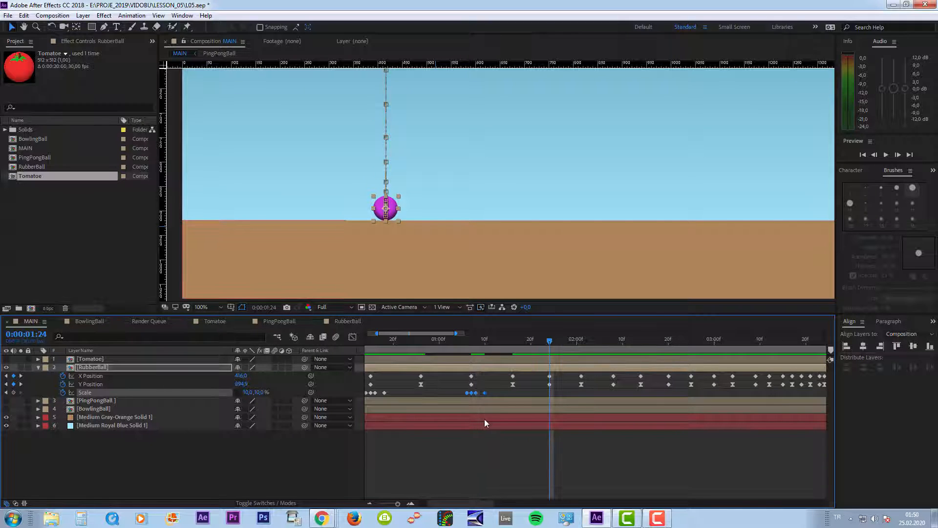
pyautogui.hotkey('ctrl', 'v')
pyautogui.moveTo(560, 393); pyautogui.dragTo(556, 392)
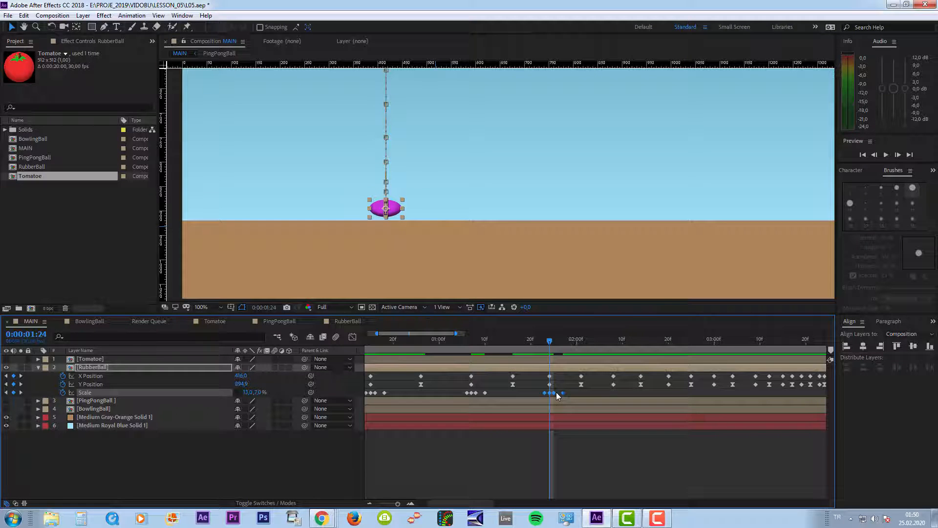
pyautogui.click(411, 505)
pyautogui.click(518, 441)
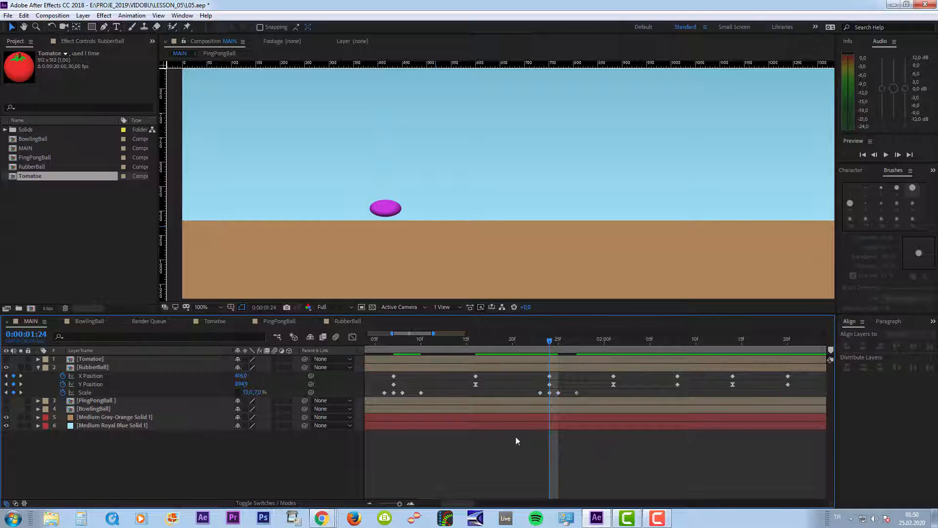
# Soften the RubberBall's squash at frame 0:00:01:24 by setting its Scale to 12% wide and 8% high.
pyautogui.click(248, 393)
pyautogui.write('12')
pyautogui.press('Return')
pyautogui.click(258, 392)
pyautogui.write('8')
pyautogui.press('Return')
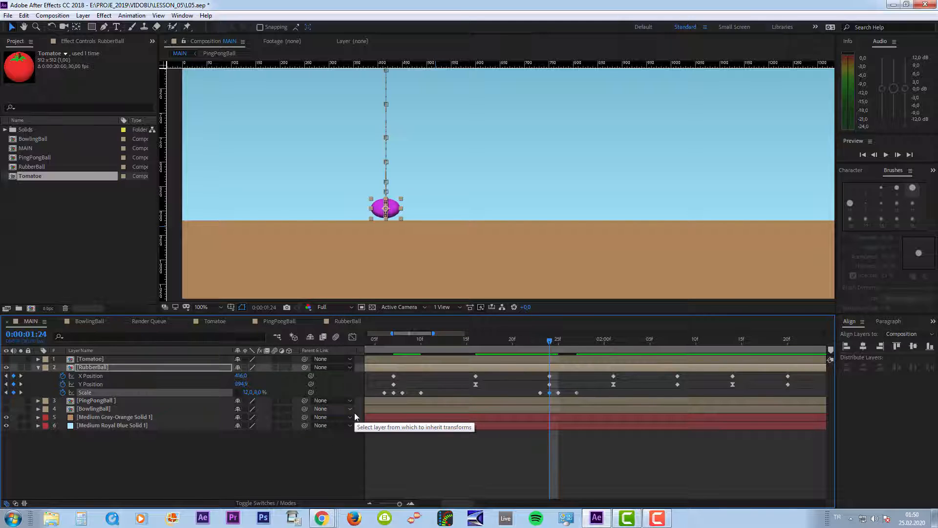
# Nudge the squashed RubberBall 9 px down onto the ground at frame 0:00:01:24.
pyautogui.click(150, 368)
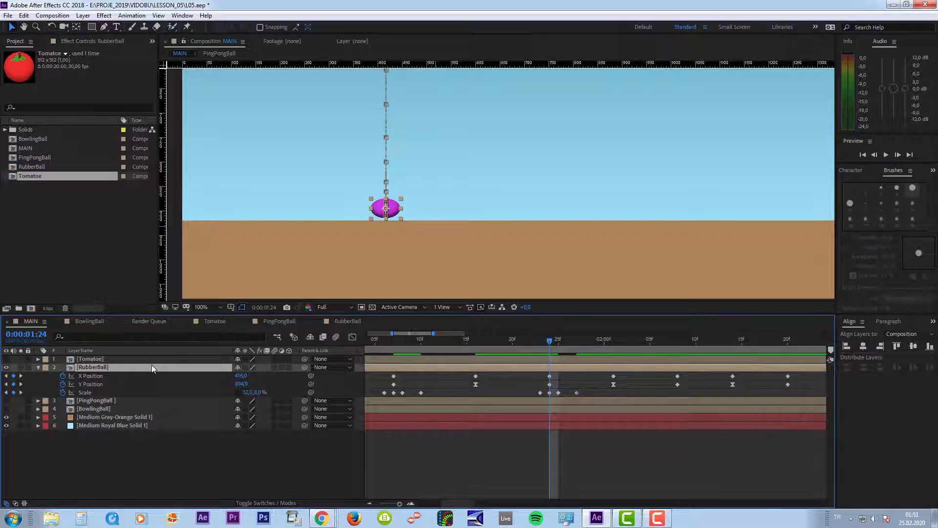
pyautogui.press('Down')
pyautogui.press('Down')
pyautogui.press('Down')
pyautogui.press('Down')
pyautogui.press('Down')
pyautogui.press('Down')
pyautogui.press('Down')
pyautogui.press('Down')
pyautogui.press('Down')
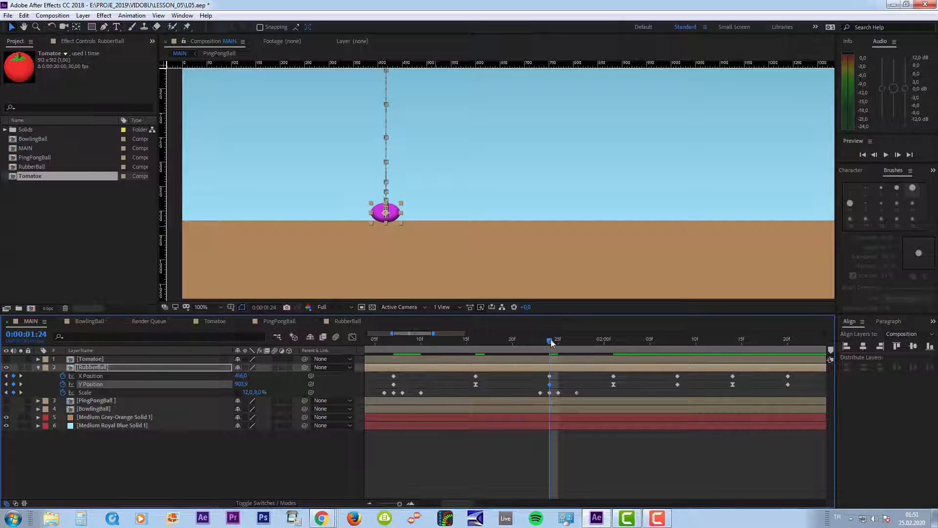
# Set the RubberBall's Scale to 10% by 10% at frame 0:00:01:25 and delete the Scale keyframe that follows it.
pyautogui.moveTo(551, 341); pyautogui.dragTo(558, 342)
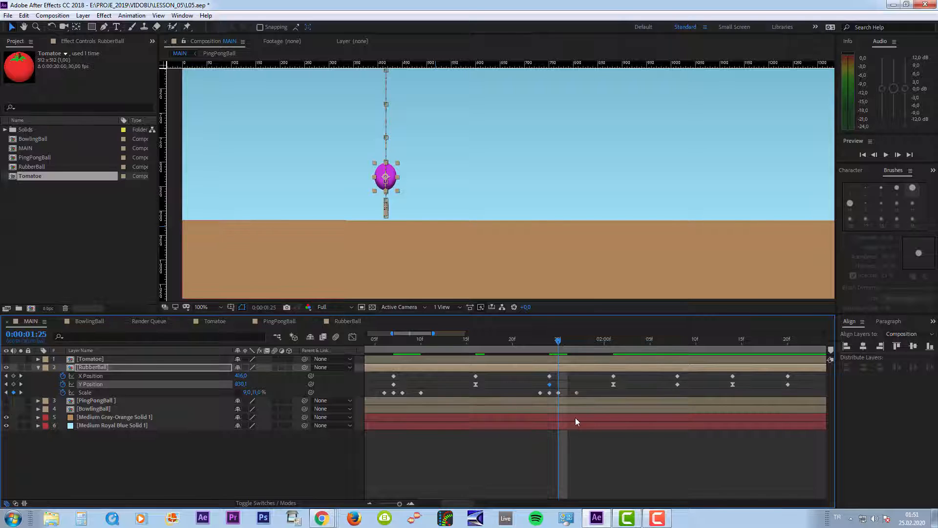
pyautogui.click(247, 392)
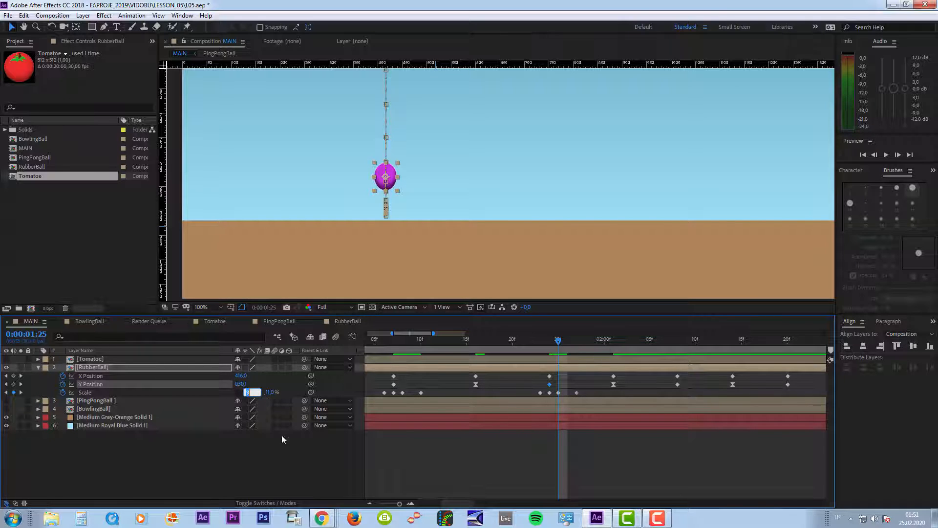
pyautogui.write('10')
pyautogui.press('Tab')
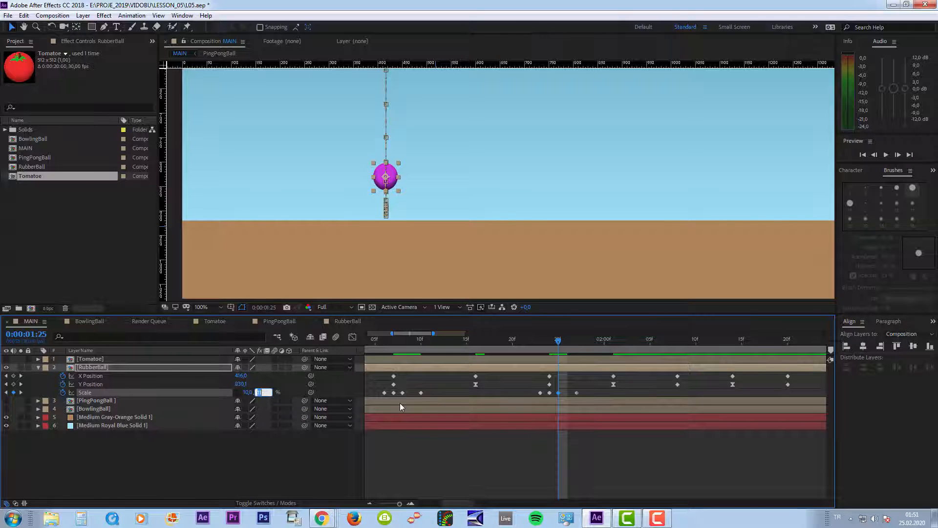
pyautogui.write('10')
pyautogui.press('Return')
pyautogui.click(577, 393)
pyautogui.press('Delete')
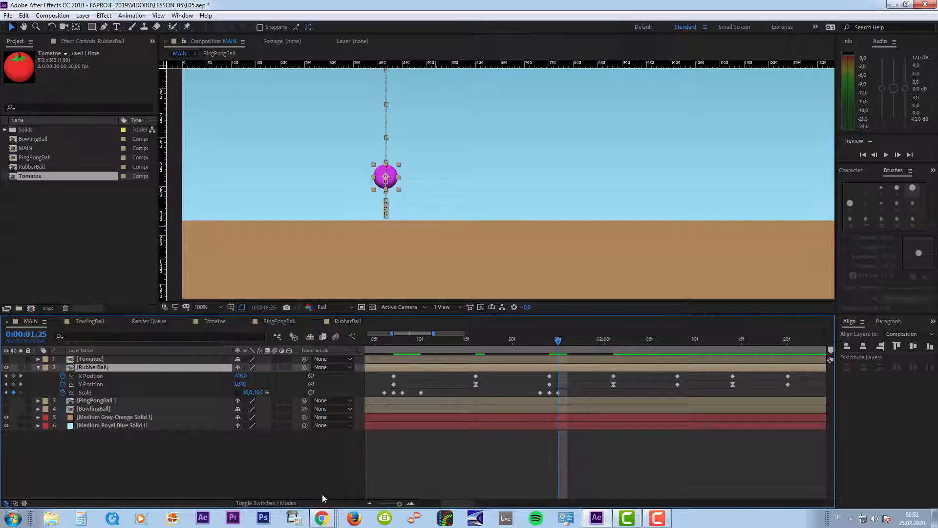
# Scrub through the RubberBall's smaller bounces up to 0:00:03:01 to check their shape at each contact.
pyautogui.click(370, 504)
pyautogui.click(370, 504)
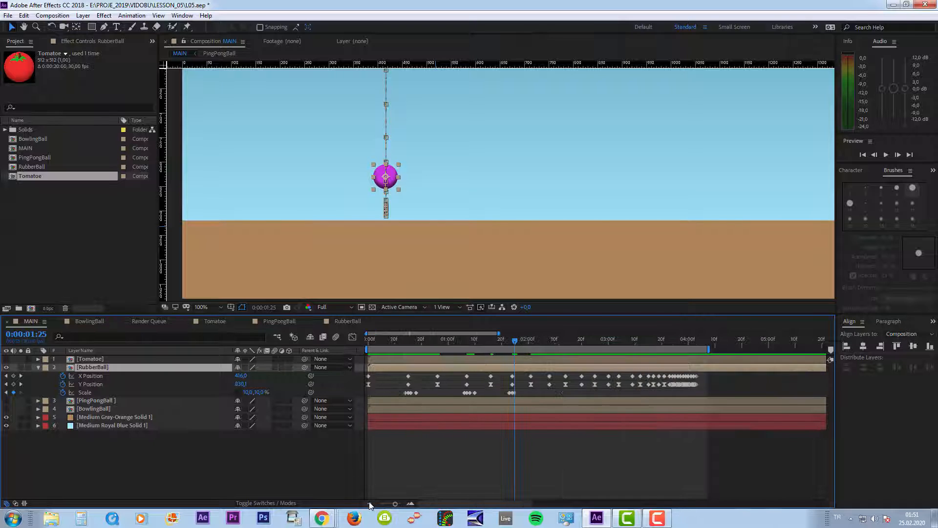
pyautogui.moveTo(515, 343); pyautogui.dragTo(573, 381)
pyautogui.moveTo(561, 376); pyautogui.dragTo(611, 380)
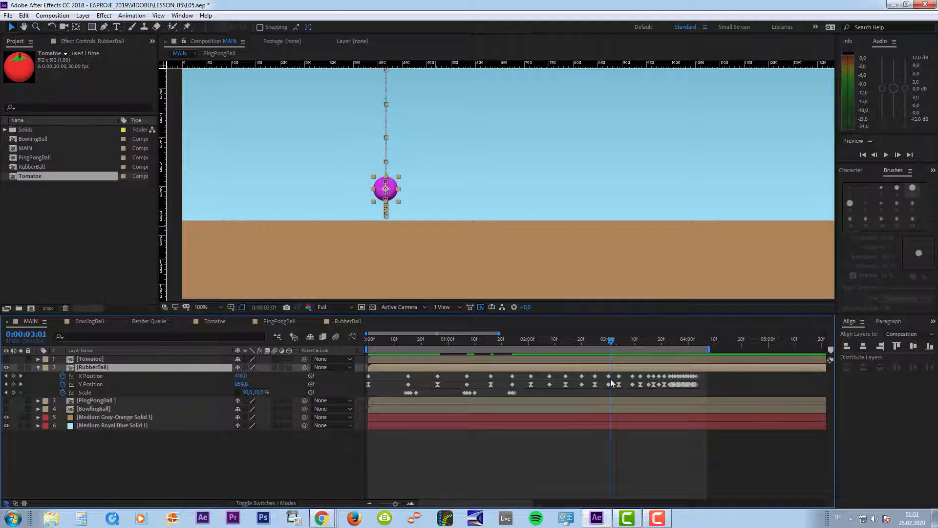
pyautogui.click(444, 456)
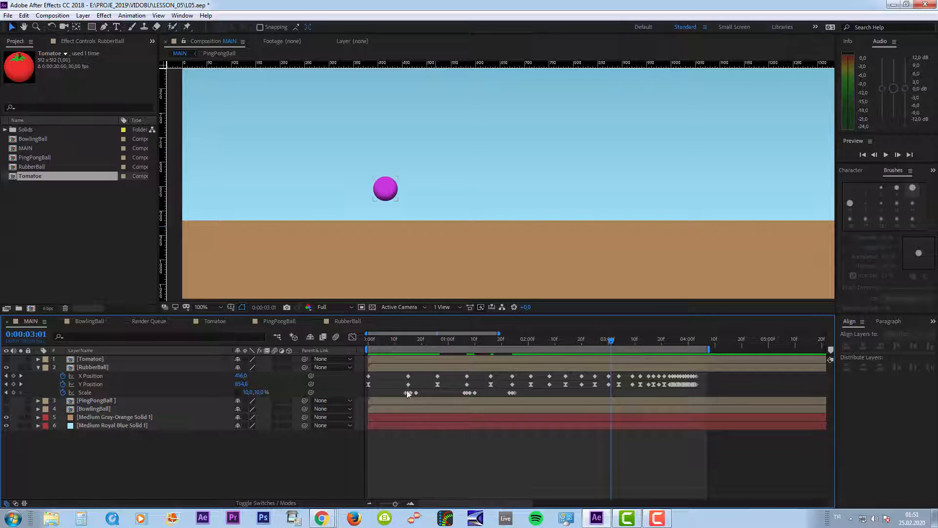
# Preview the whole bounce in the full composition view to check the squash and stretch at the three contacts.
pyautogui.click(369, 504)
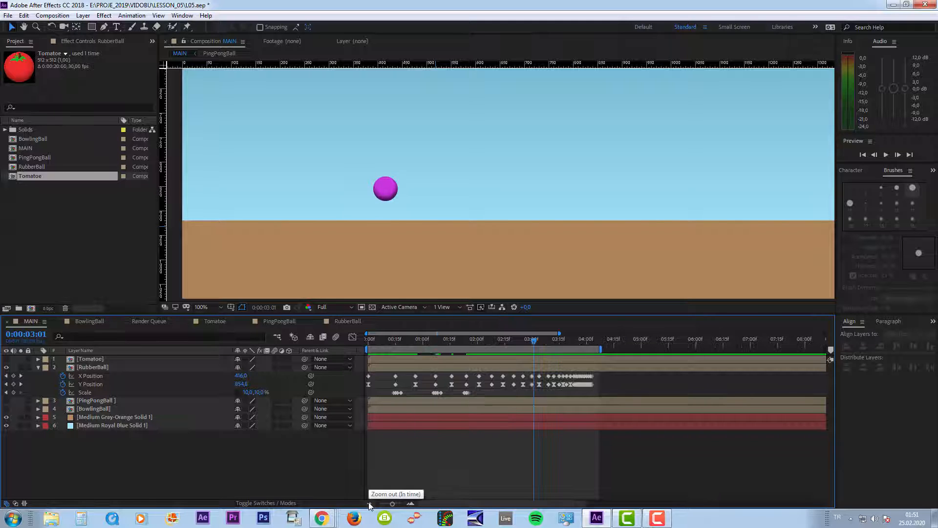
pyautogui.click(370, 504)
pyautogui.scroll(1, 351, 175)
pyautogui.press('space')
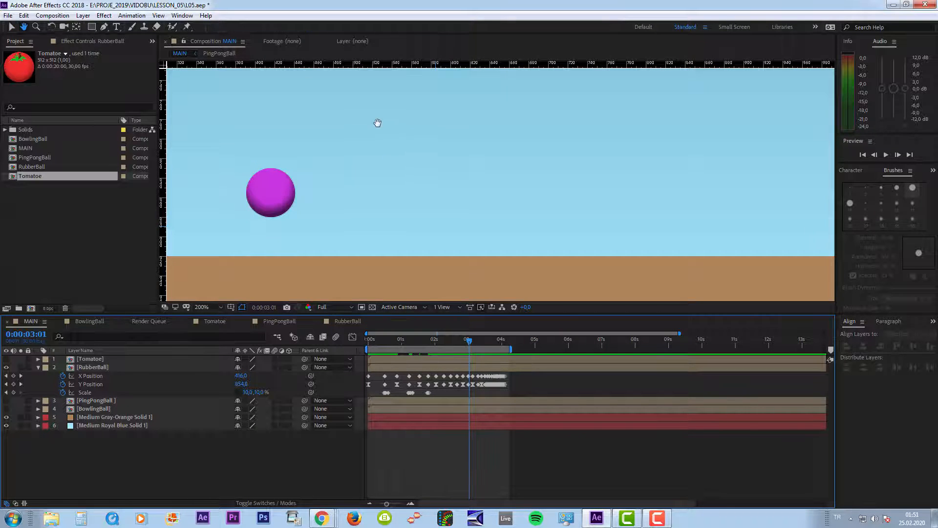
pyautogui.moveTo(378, 122); pyautogui.dragTo(560, 201)
pyautogui.scroll(-1, 472, 178)
pyautogui.scroll(-1, 473, 177)
pyautogui.press('space')
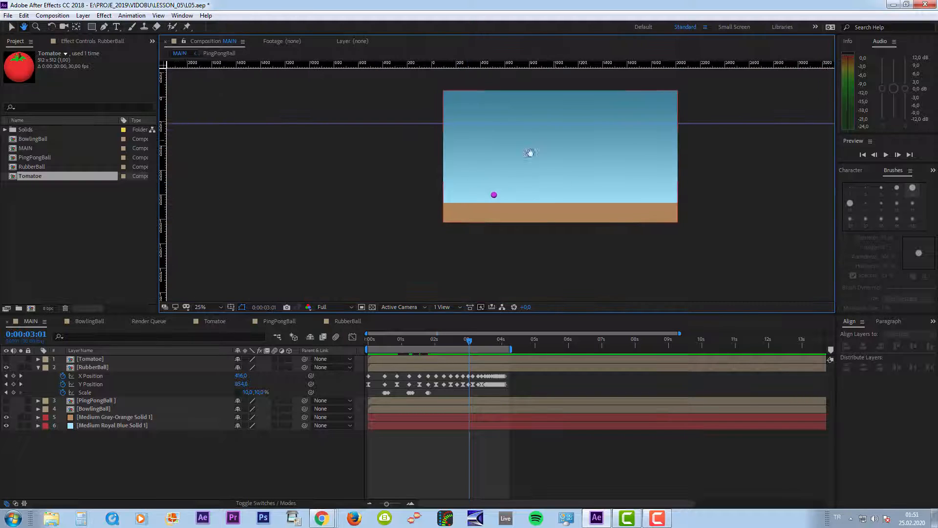
pyautogui.moveTo(553, 143); pyautogui.dragTo(477, 168)
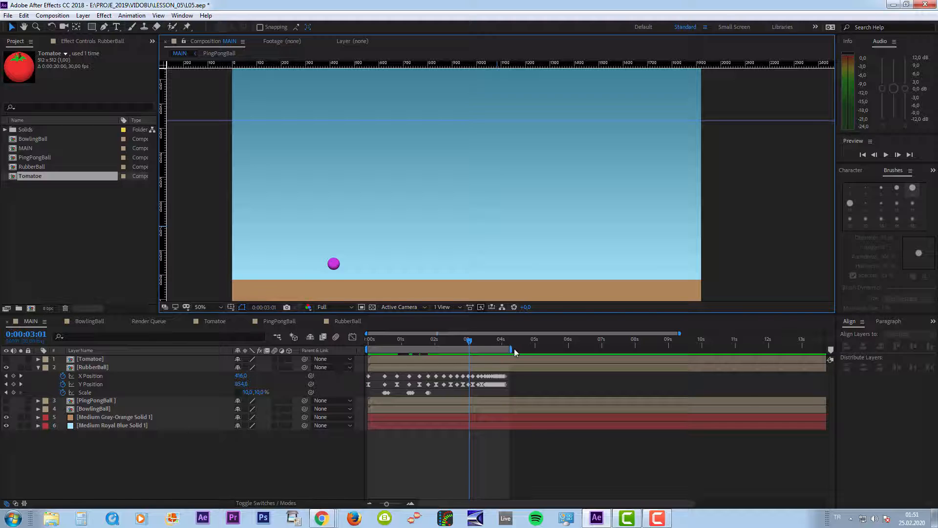
pyautogui.press('space')
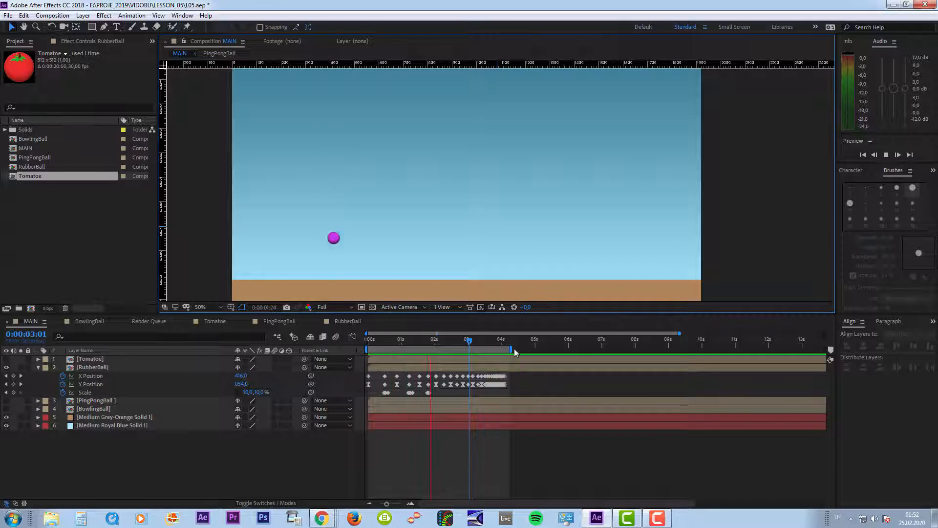
pyautogui.press('space')
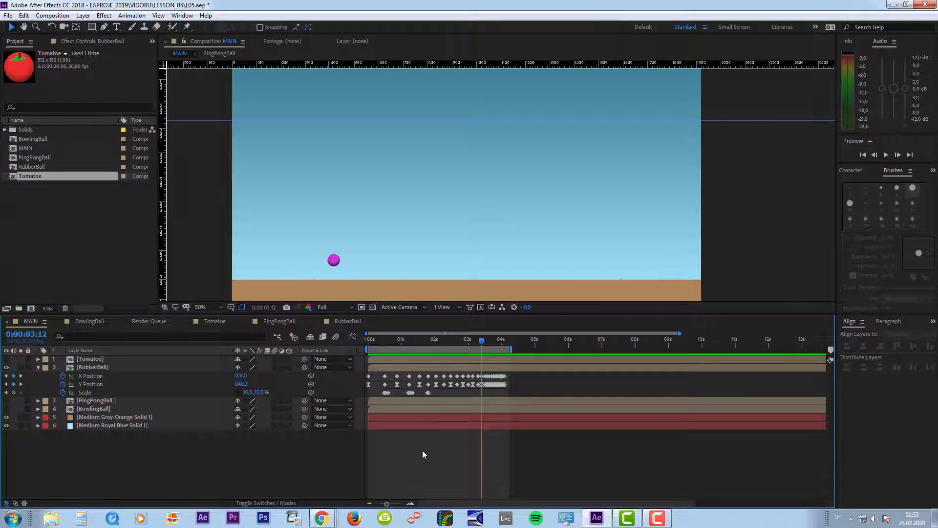
# Turn on motion blur for the MAIN composition and for the RubberBall layer.
pyautogui.click(336, 337)
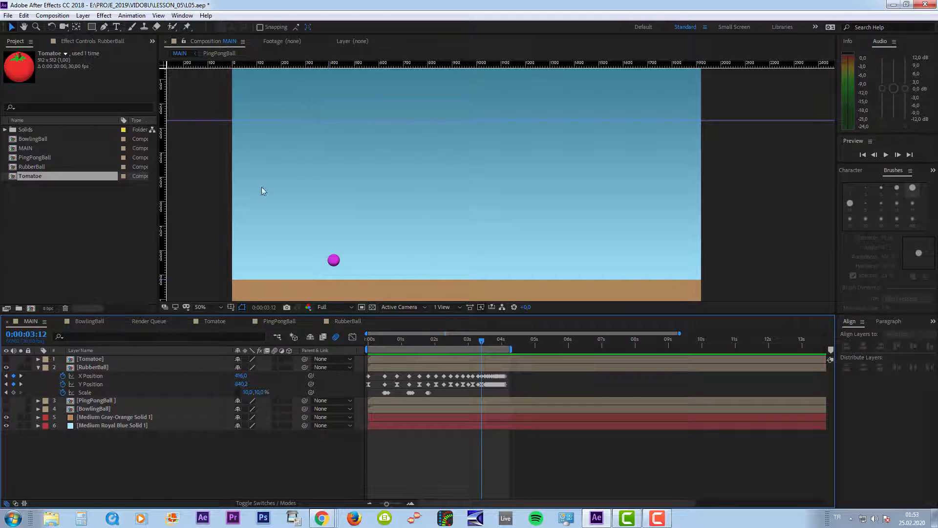
pyautogui.click(101, 366)
pyautogui.click(104, 401)
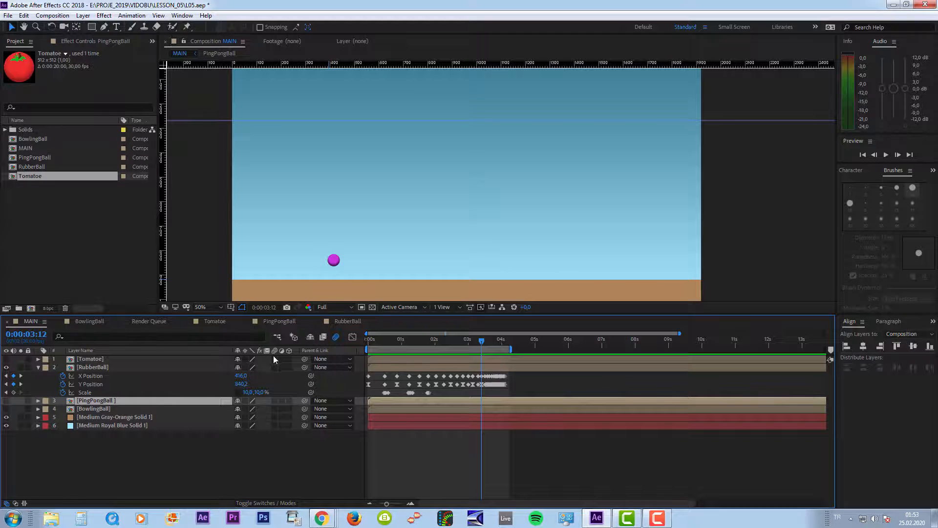
pyautogui.click(93, 367)
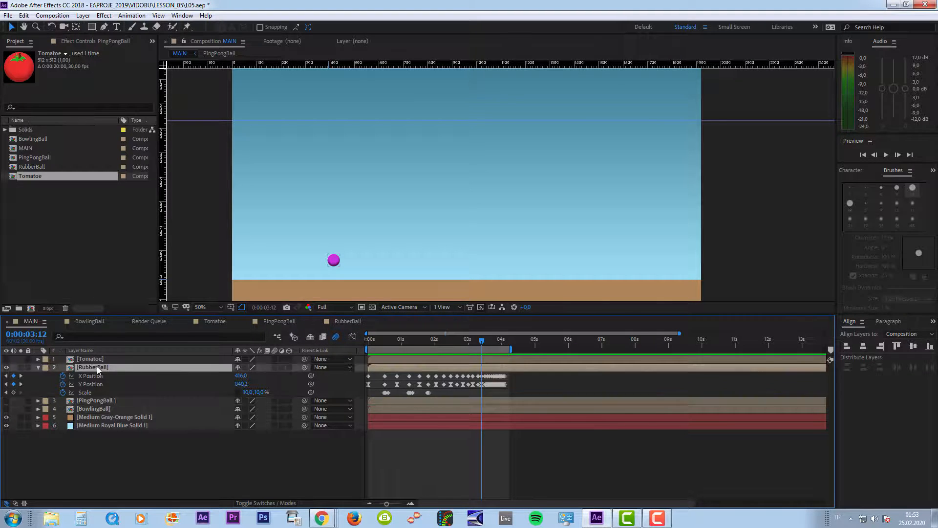
pyautogui.click(275, 367)
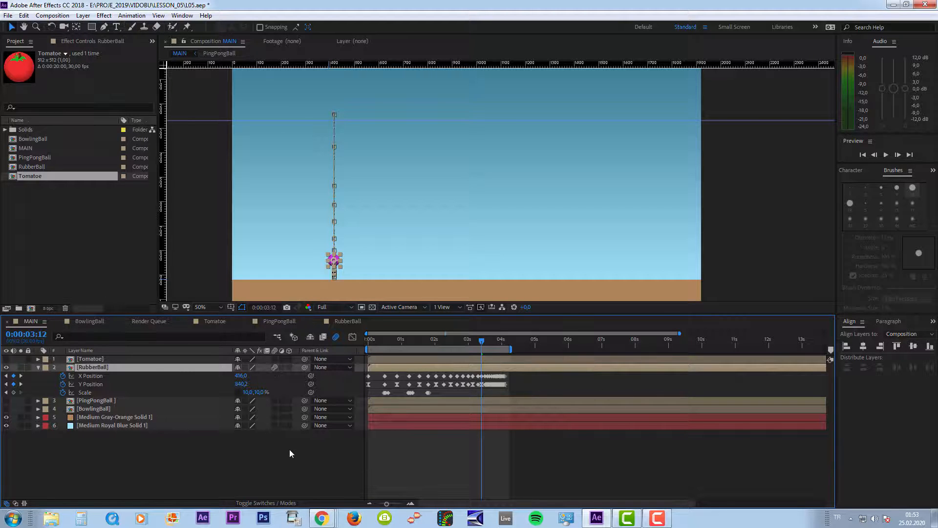
pyautogui.click(530, 438)
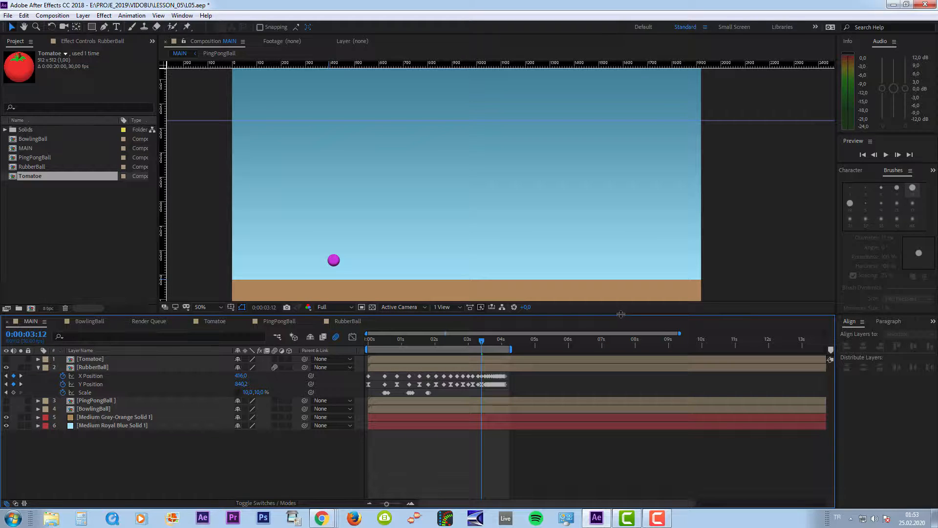
# Preview the bounce with motion blur and examine the blurred RubberBall around its first ground contact.
pyautogui.press('space')
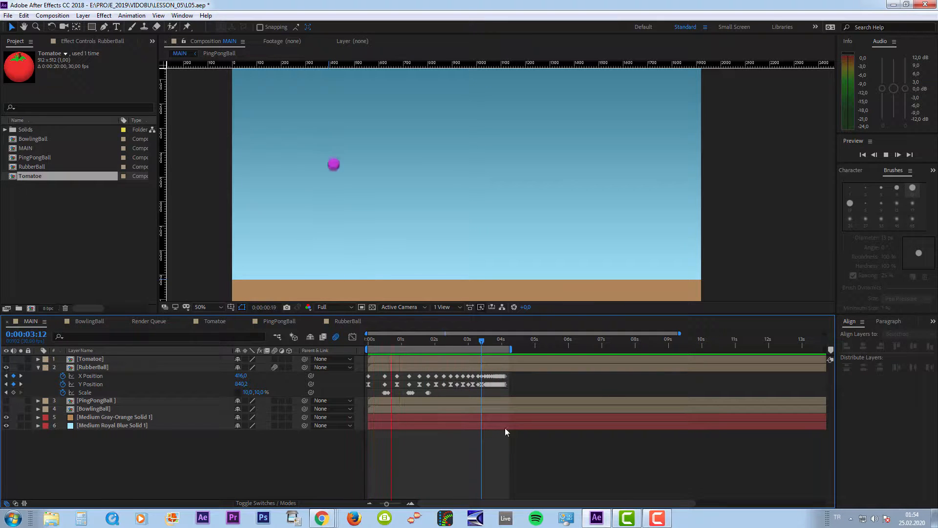
pyautogui.click(370, 340)
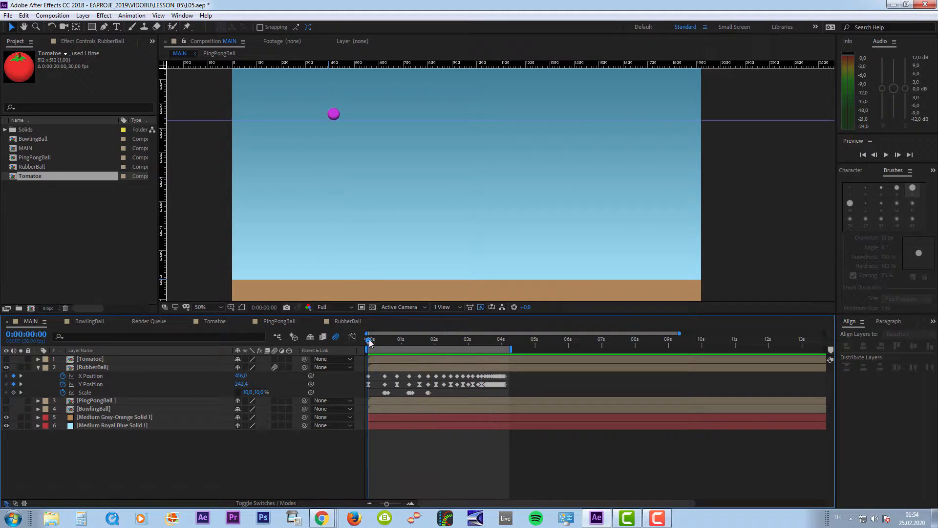
pyautogui.moveTo(370, 341); pyautogui.dragTo(387, 342)
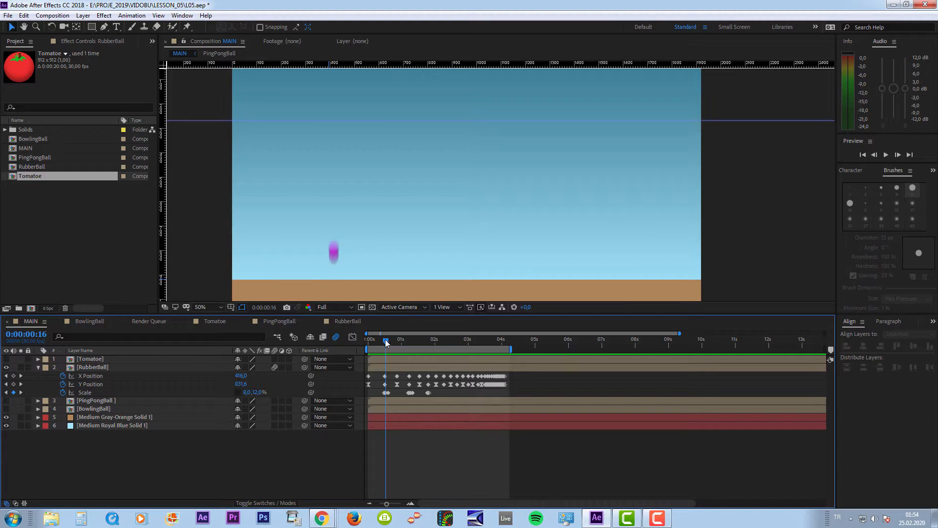
pyautogui.press('space')
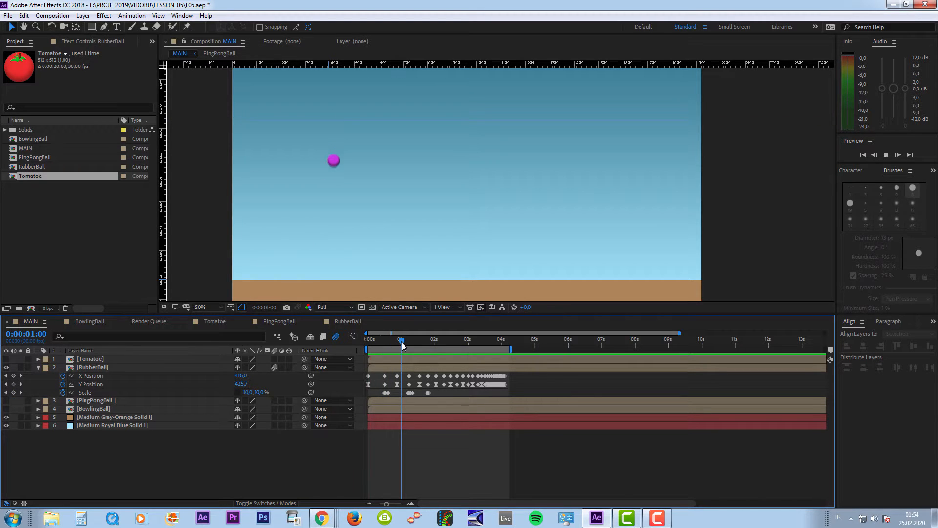